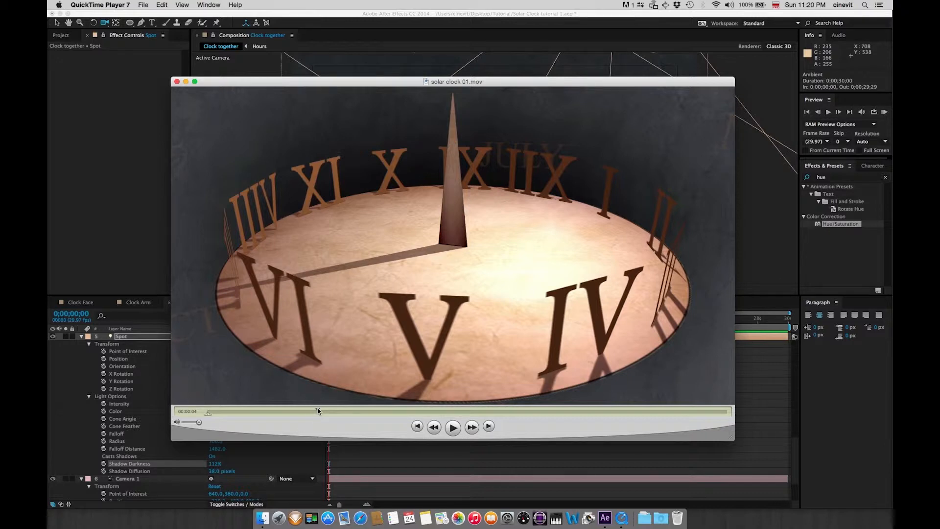
# Scrub through the reference solar clock movie, then switch back to After Effects
pyautogui.moveTo(318, 410); pyautogui.dragTo(294, 422)
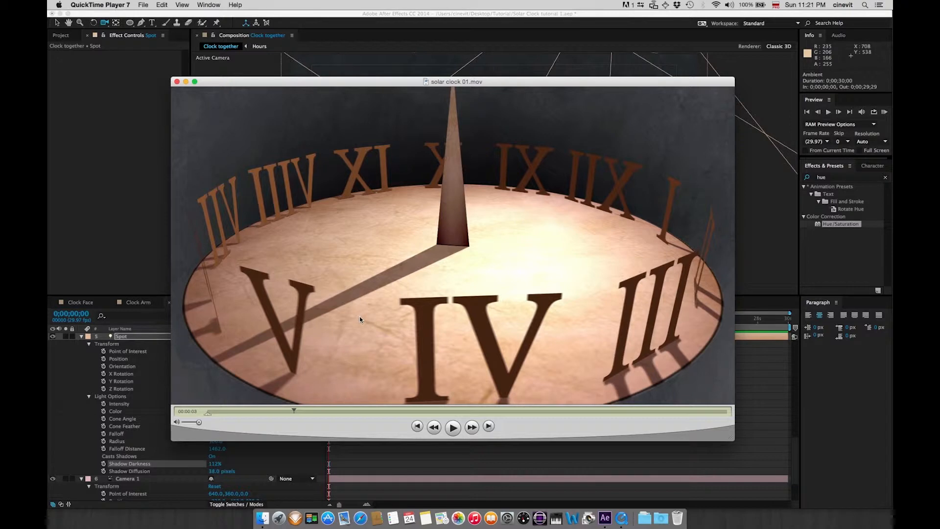
pyautogui.press('super+Tab')
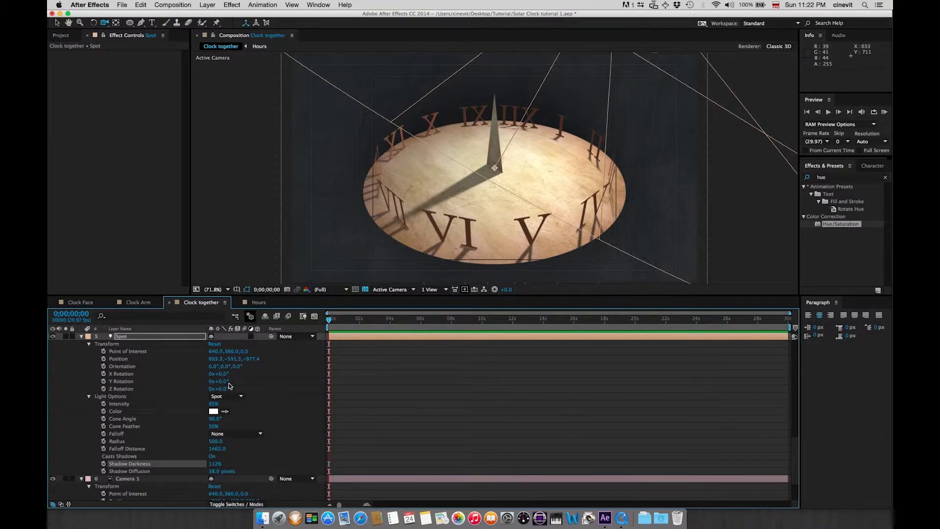
pyautogui.moveTo(224, 384); pyautogui.dragTo(226, 381)
pyautogui.press('super+z')
# Examine the composition's layers and their properties in the timeline
pyautogui.scroll(-3, 796, 460)
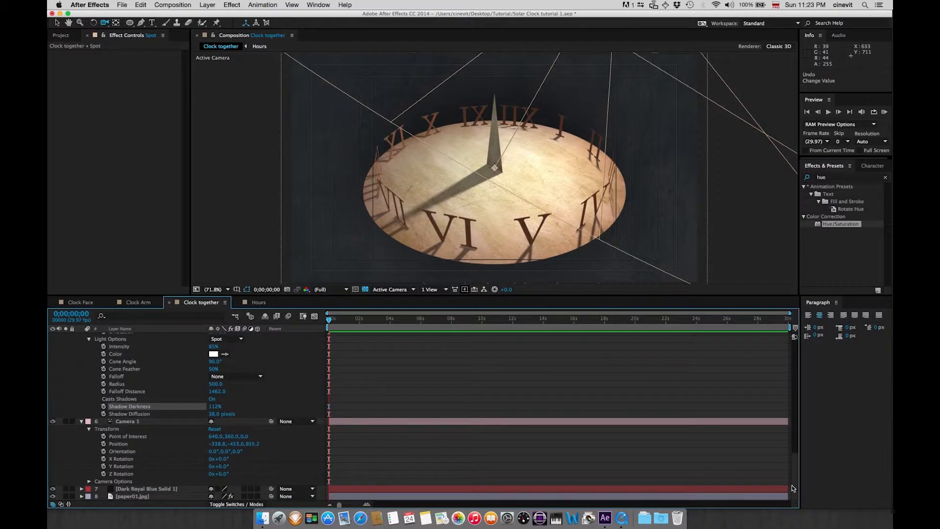
pyautogui.moveTo(796, 460); pyautogui.dragTo(792, 398)
pyautogui.scroll(5, 792, 399)
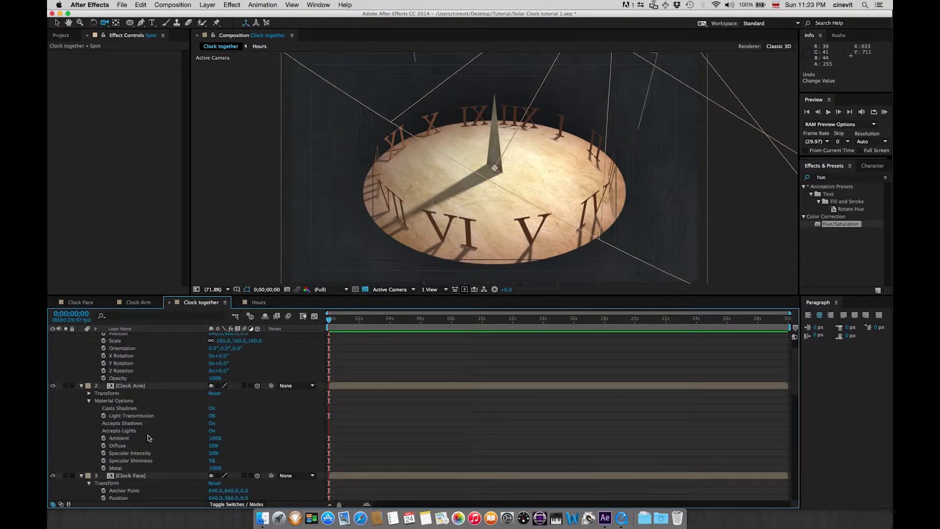
pyautogui.click(143, 475)
pyautogui.click(160, 385)
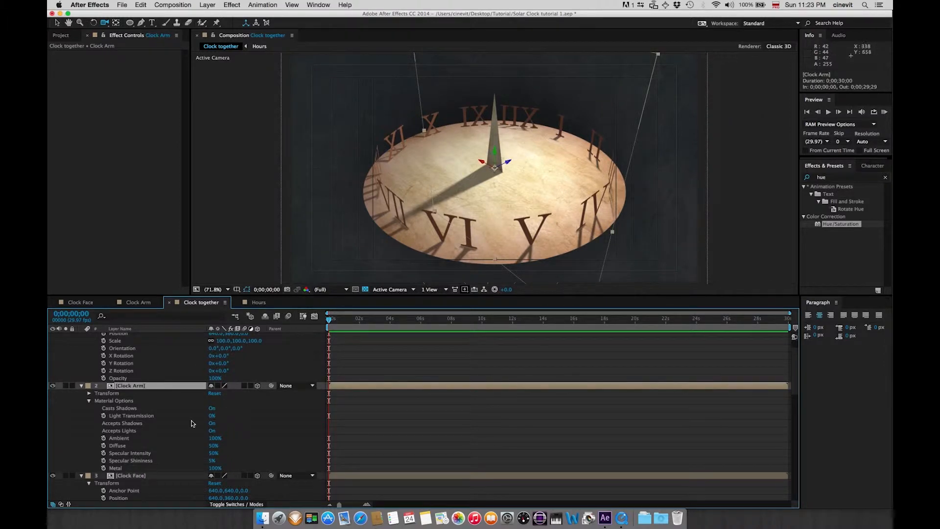
pyautogui.click(166, 475)
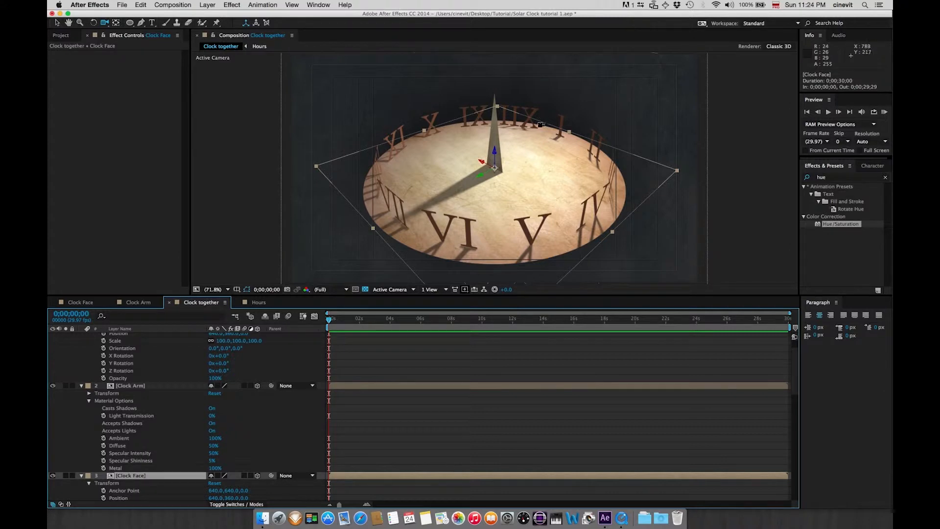
pyautogui.scroll(3, 761, 372)
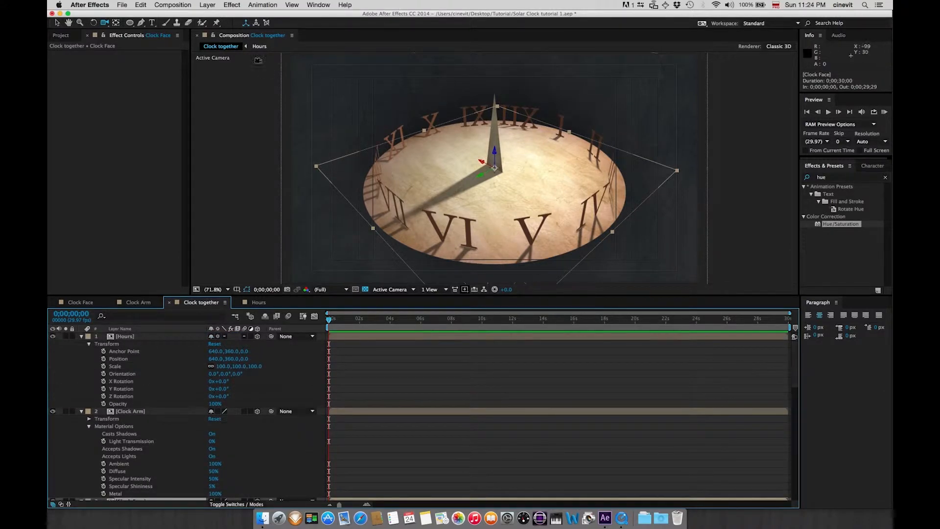
# Add a new null object layer to the composition and make it a 3D layer
pyautogui.click(208, 5)
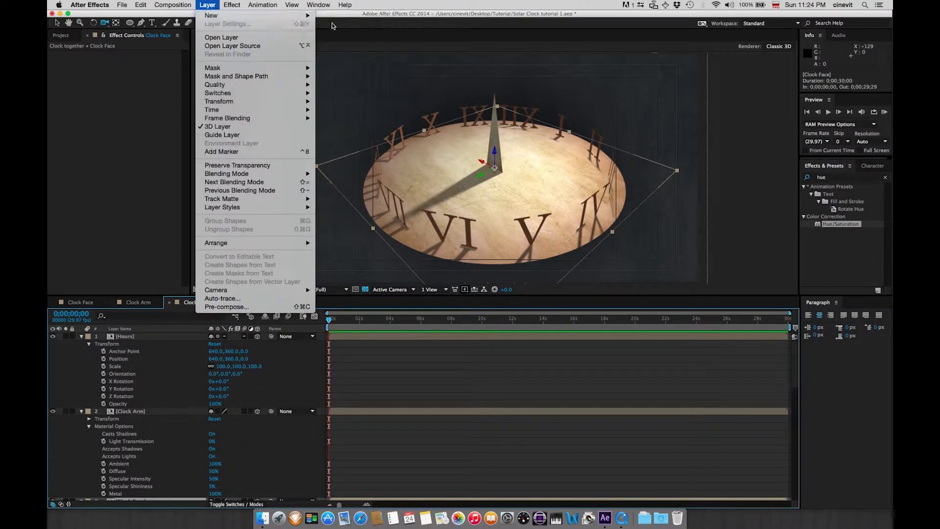
pyautogui.moveTo(311, 18)
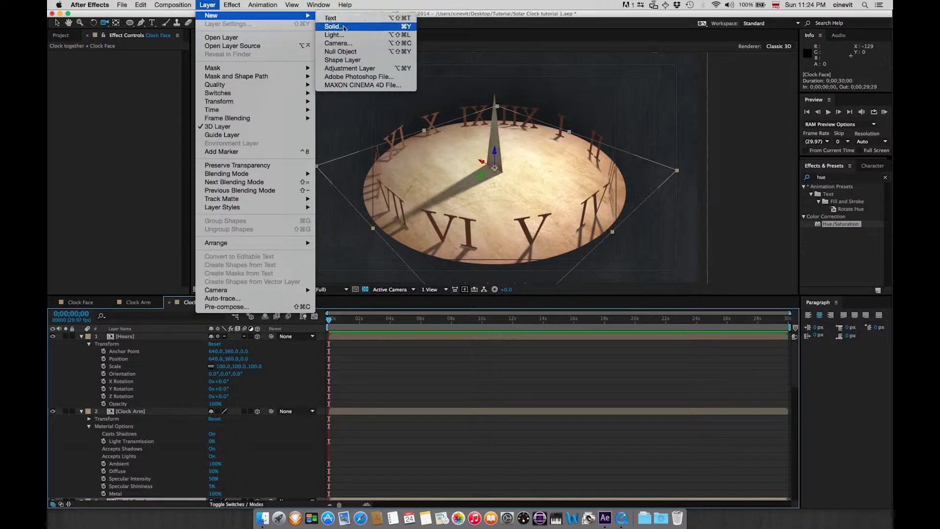
pyautogui.click(352, 54)
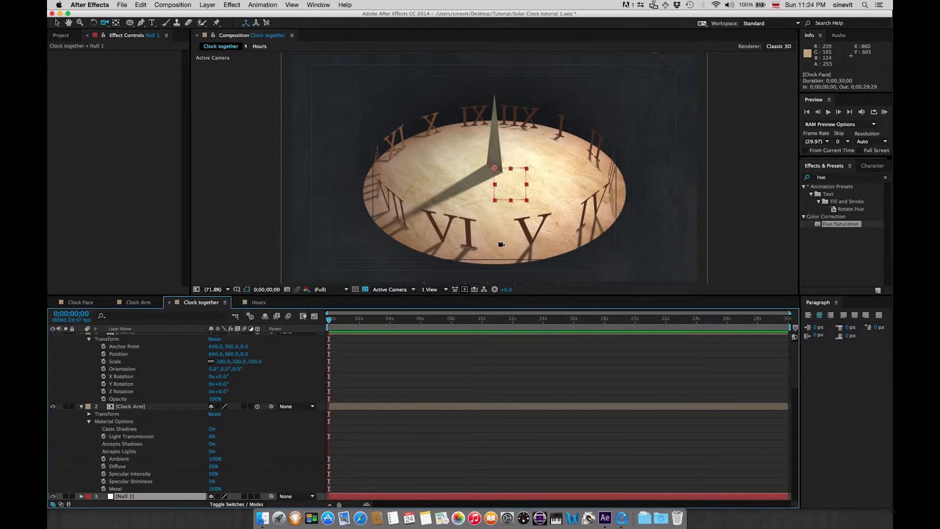
pyautogui.scroll(-2, 796, 385)
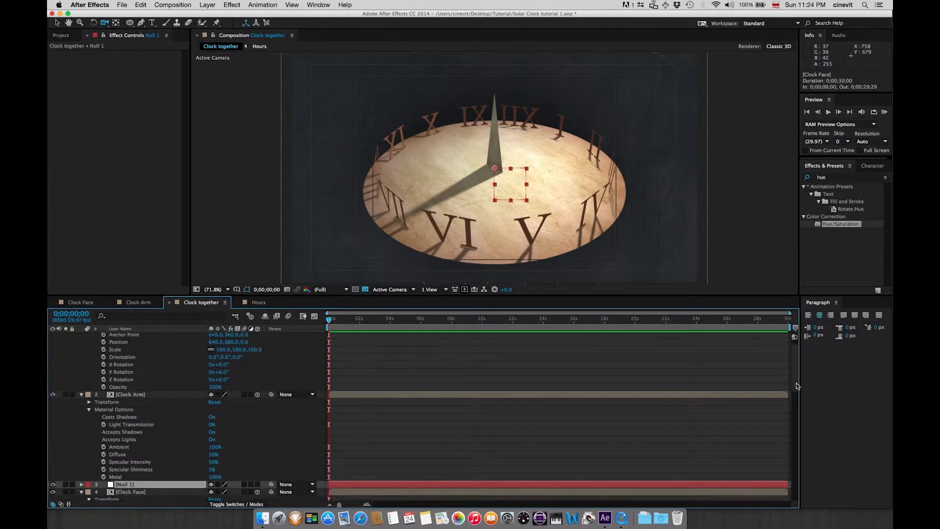
pyautogui.scroll(-3, 796, 385)
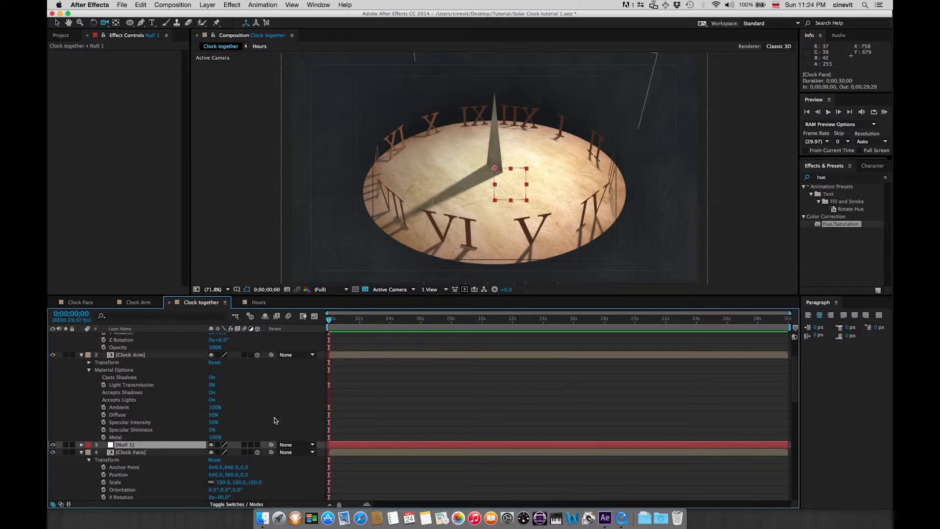
pyautogui.click(257, 444)
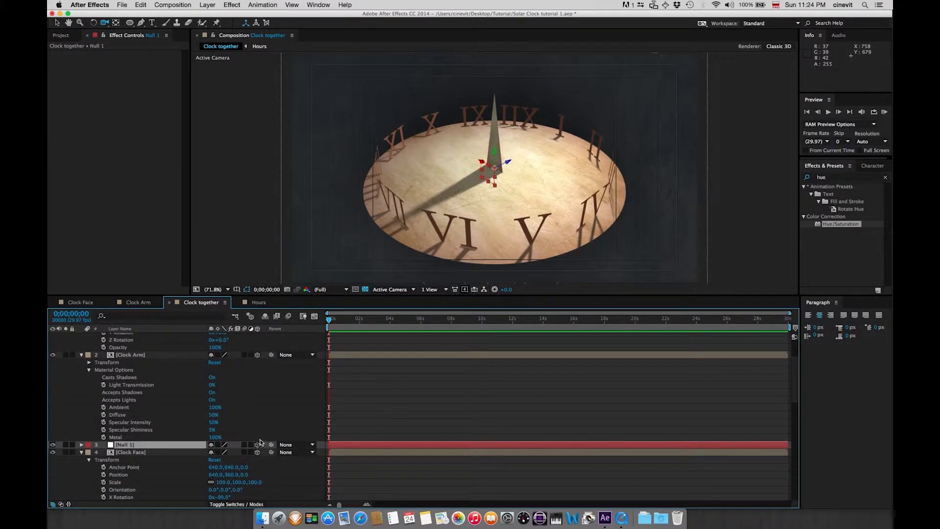
# Move the null layer directly above the Spot light layer and parent the Spot light to the null
pyautogui.scroll(-3, 155, 401)
pyautogui.moveTo(155, 411); pyautogui.dragTo(144, 483)
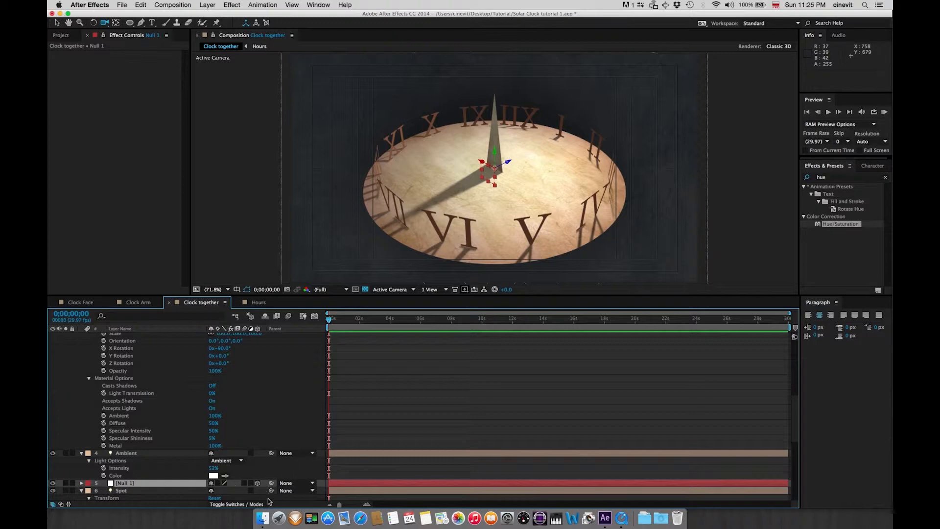
pyautogui.moveTo(271, 490); pyautogui.dragTo(165, 486)
# Rename the null layer to "Spot control"
pyautogui.click(136, 485)
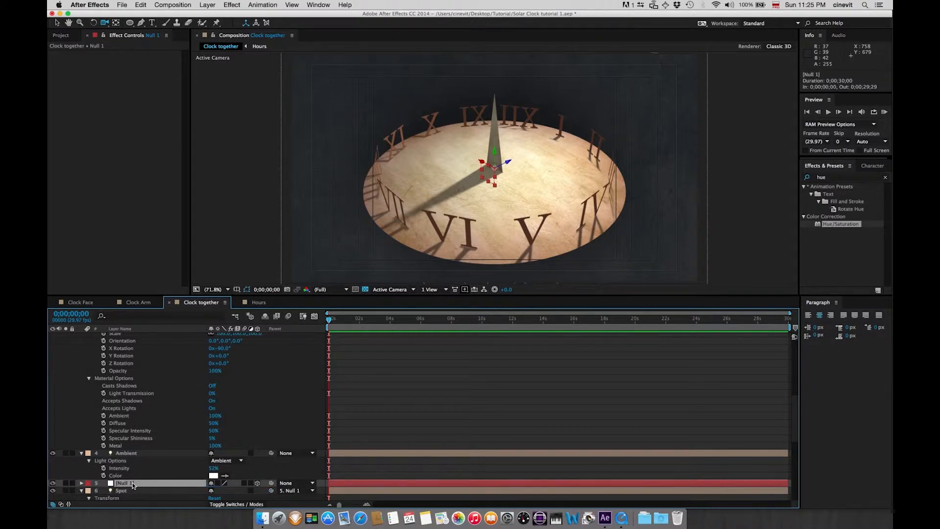
pyautogui.press('Return')
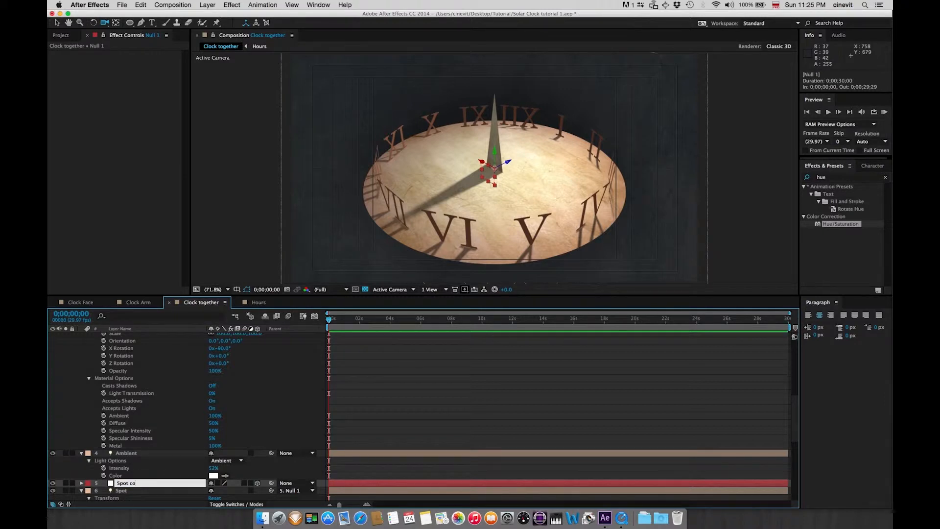
pyautogui.write('trol')
pyautogui.press('Return')
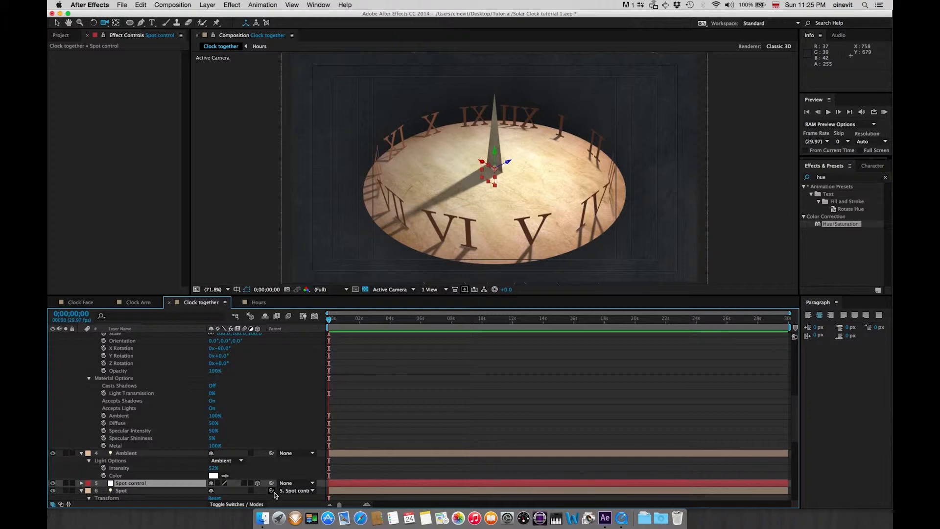
pyautogui.moveTo(271, 490); pyautogui.dragTo(167, 485)
pyautogui.click(308, 490)
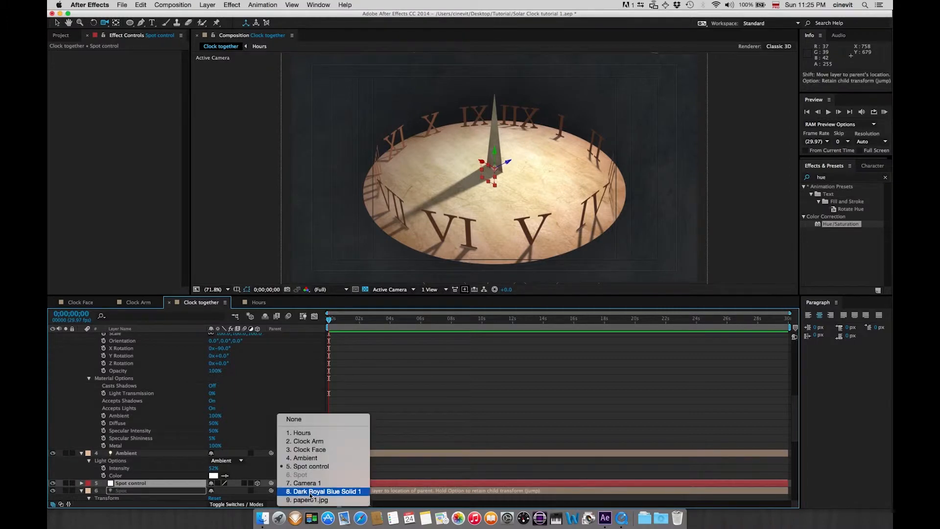
pyautogui.click(309, 491)
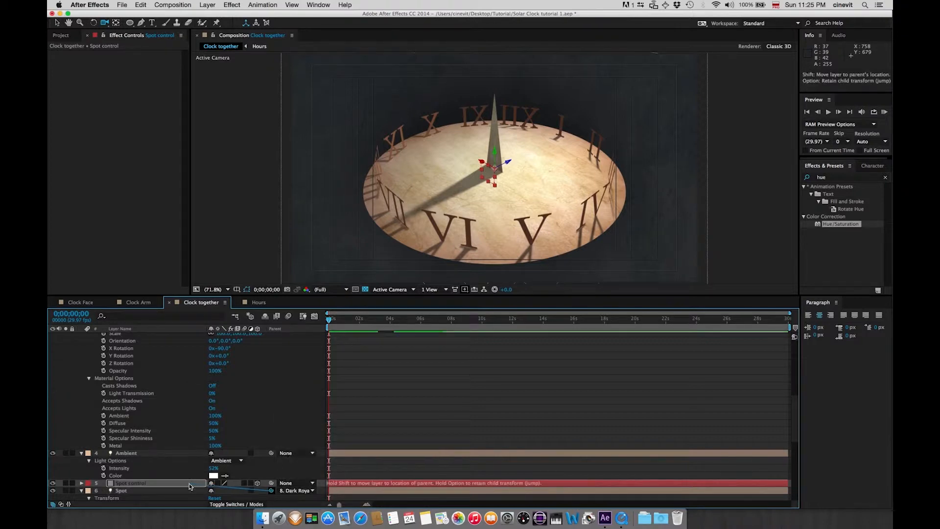
pyautogui.moveTo(186, 485); pyautogui.dragTo(179, 483)
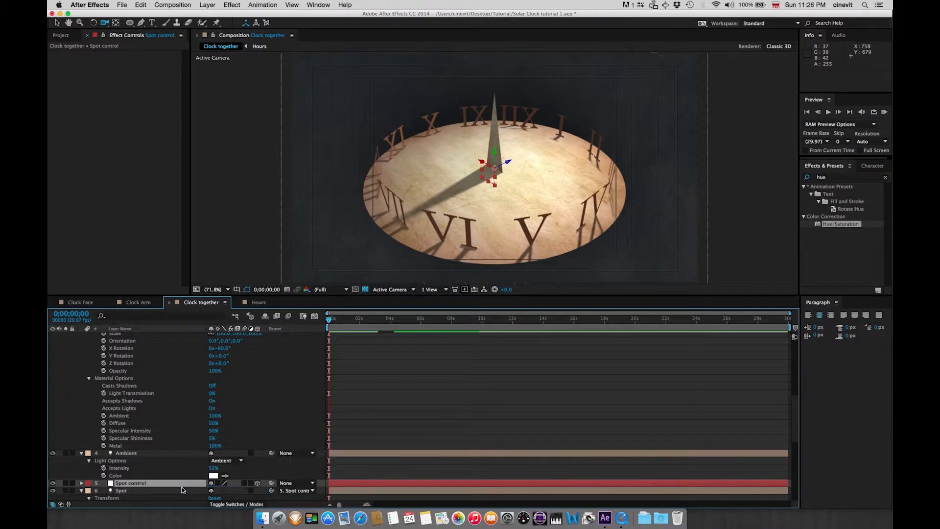
# Reveal the Spot control null's rotation properties and set its Y Rotation to 11°
pyautogui.click(146, 484)
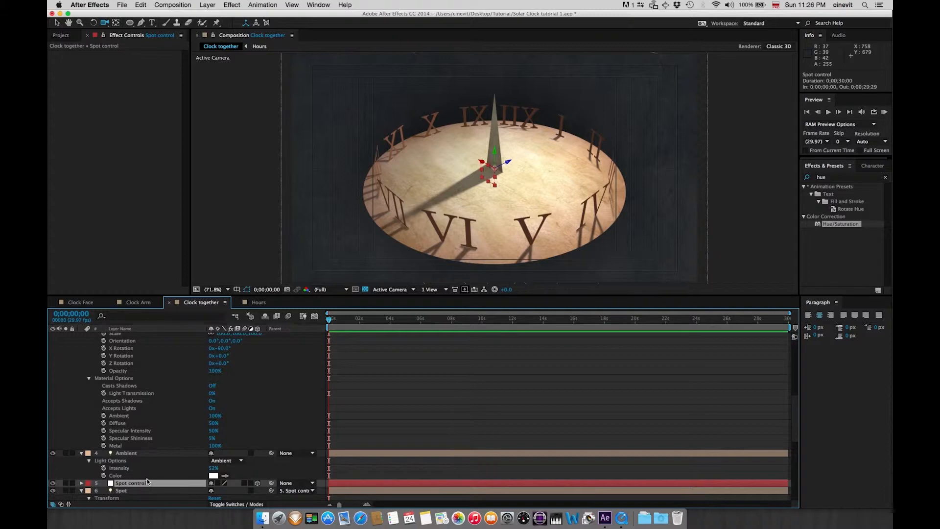
pyautogui.press('r')
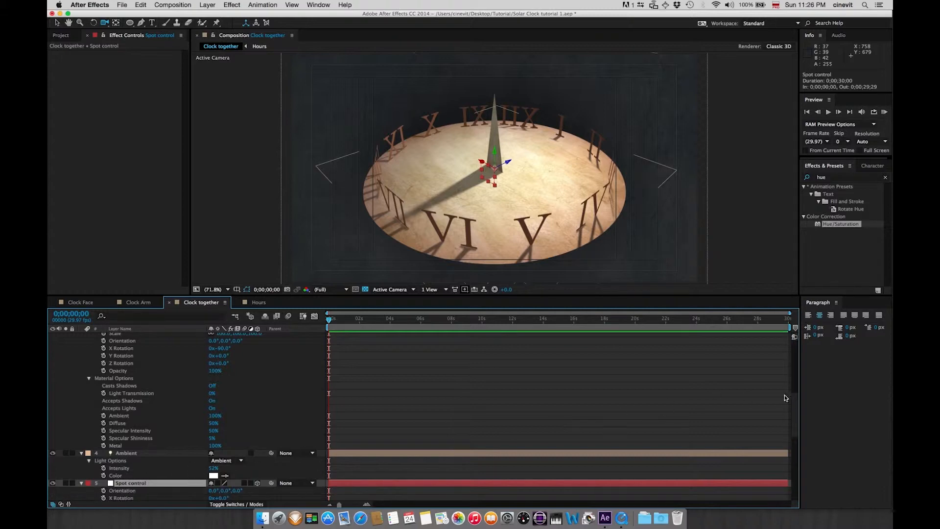
pyautogui.moveTo(793, 423); pyautogui.dragTo(793, 446)
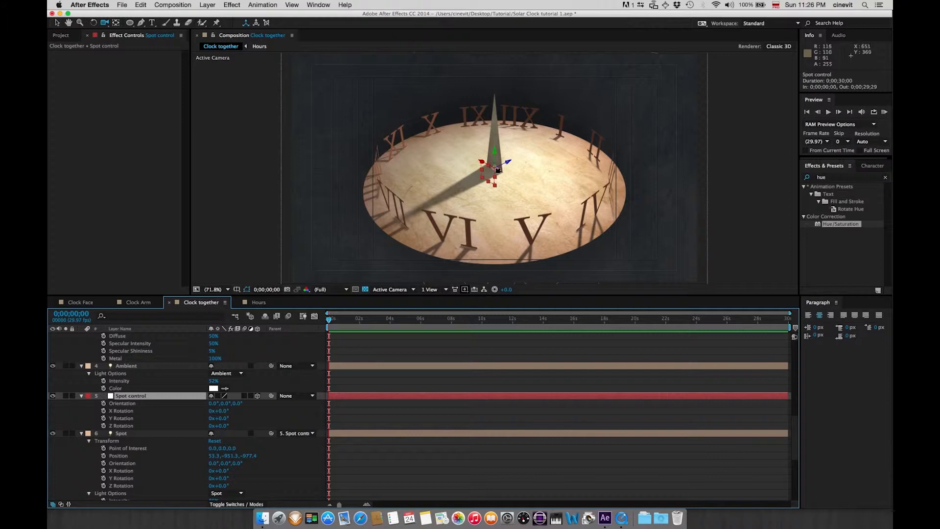
pyautogui.moveTo(493, 204); pyautogui.dragTo(383, 242)
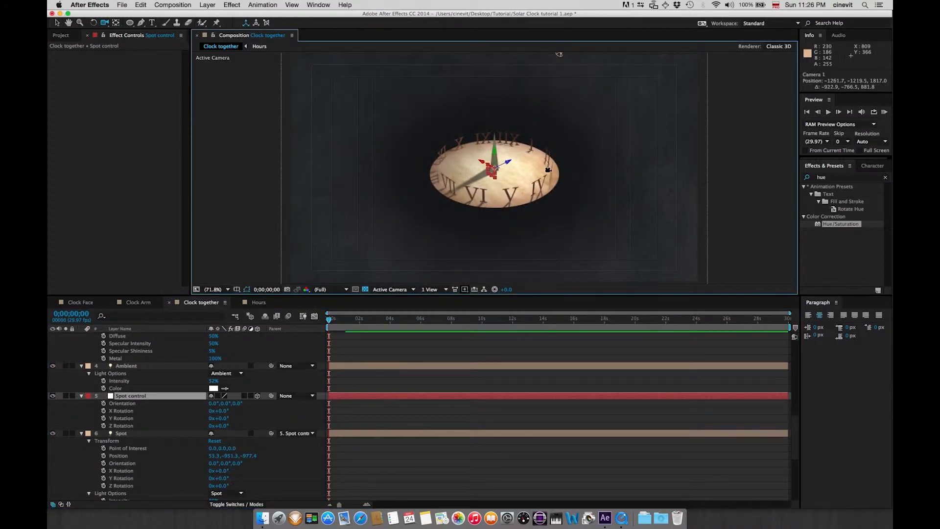
pyautogui.moveTo(494, 192); pyautogui.dragTo(446, 211)
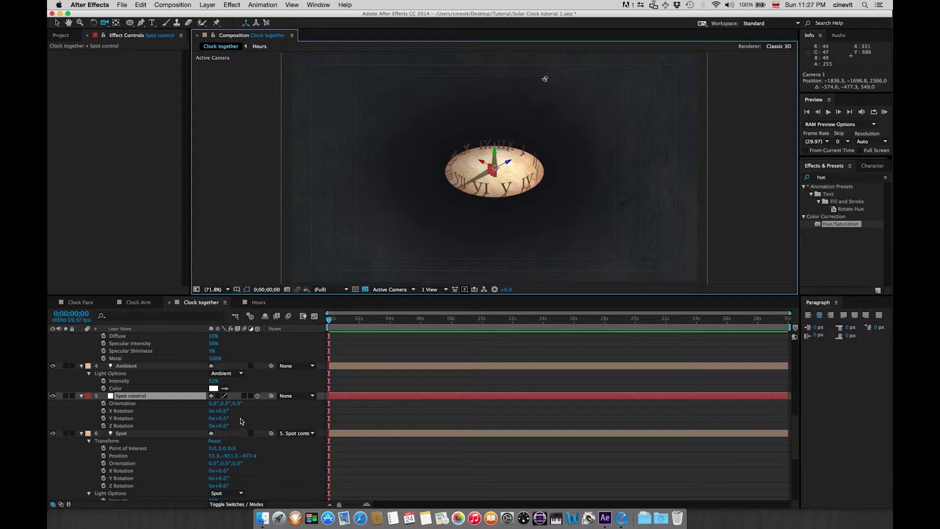
pyautogui.moveTo(531, 188); pyautogui.dragTo(563, 172)
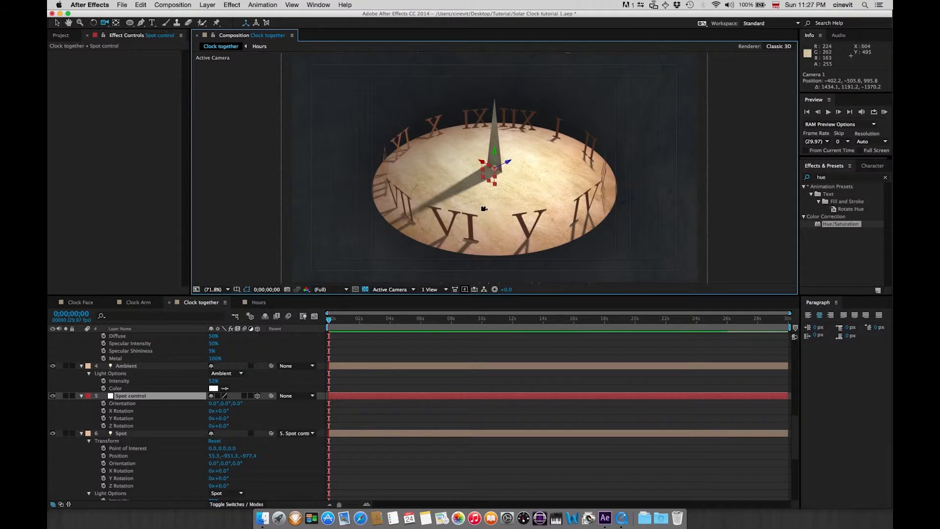
pyautogui.moveTo(501, 199); pyautogui.dragTo(519, 193)
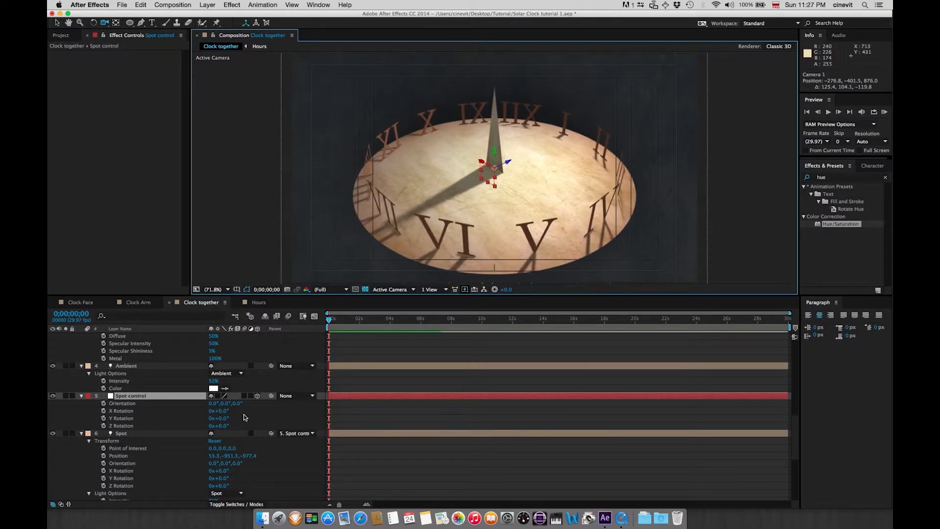
pyautogui.moveTo(222, 419)
pyautogui.mouseDown()
pyautogui.moveTo(250, 417)
pyautogui.moveTo(210, 421)
pyautogui.moveTo(250, 414)
pyautogui.moveTo(233, 416)
pyautogui.mouseUp()
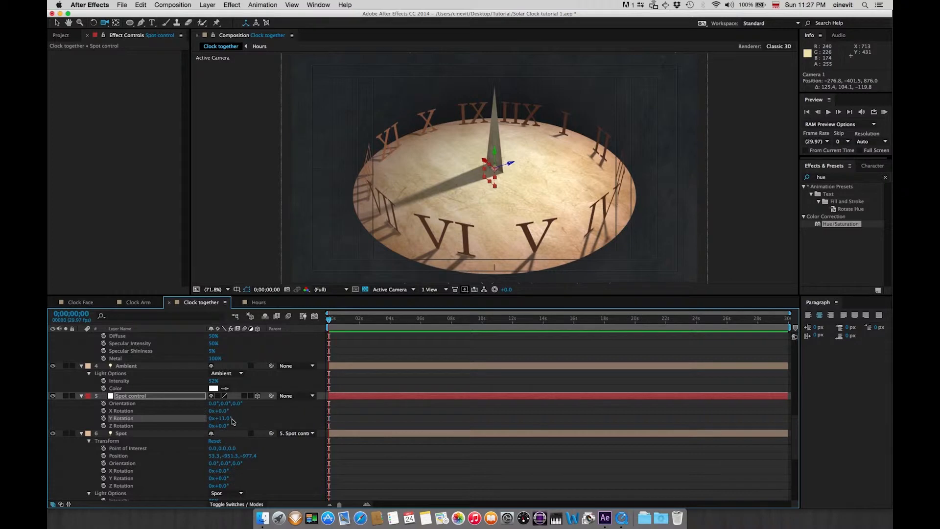
# Turn on keyframing for the null's Y Rotation and adjust its value at the start of the timeline
pyautogui.click(103, 418)
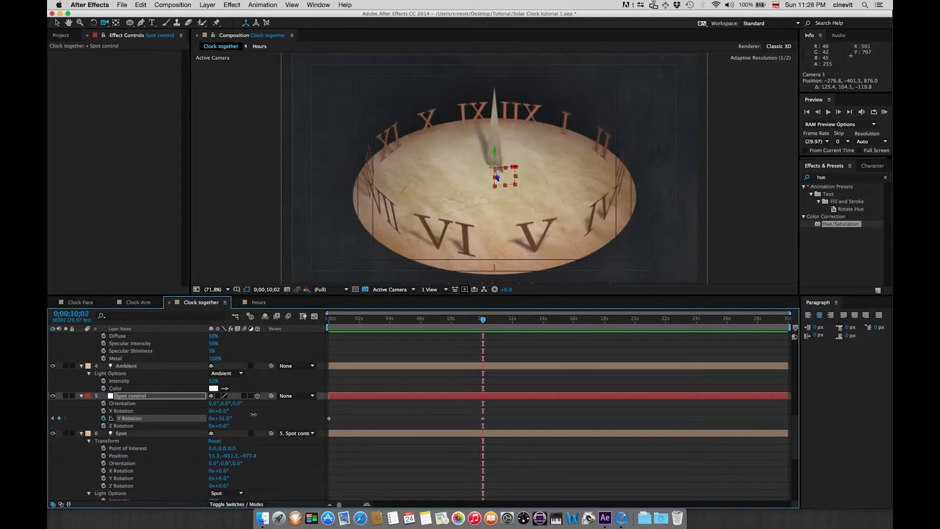
pyautogui.moveTo(210, 419); pyautogui.dragTo(156, 426)
pyautogui.moveTo(482, 319); pyautogui.dragTo(328, 334)
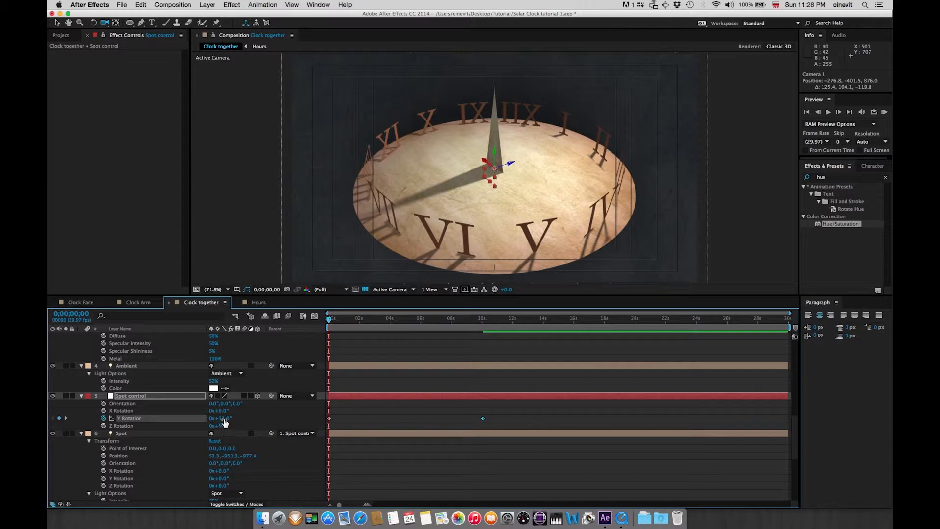
pyautogui.moveTo(224, 423); pyautogui.dragTo(150, 423)
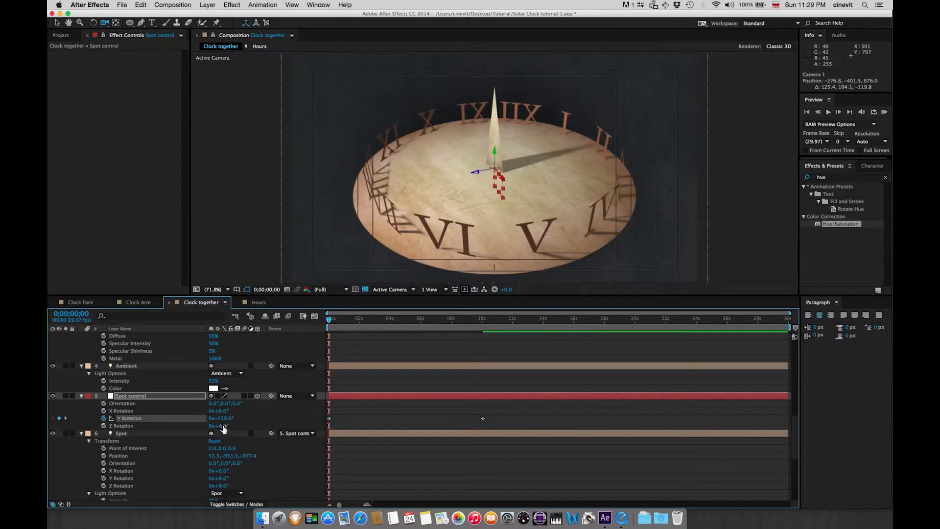
pyautogui.moveTo(227, 419); pyautogui.dragTo(218, 419)
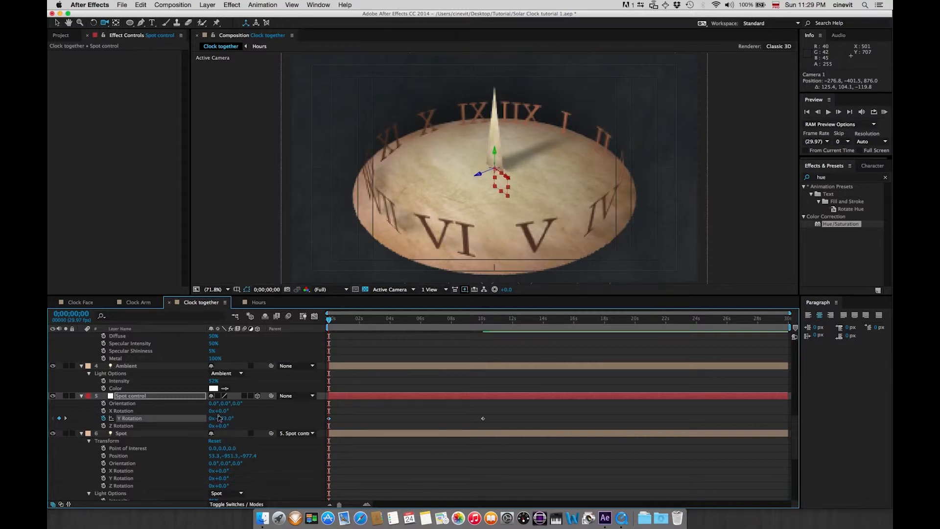
# At 0;00;10;02, set the null's Y Rotation to 51° and end the work area at that time
pyautogui.moveTo(375, 320); pyautogui.dragTo(463, 324)
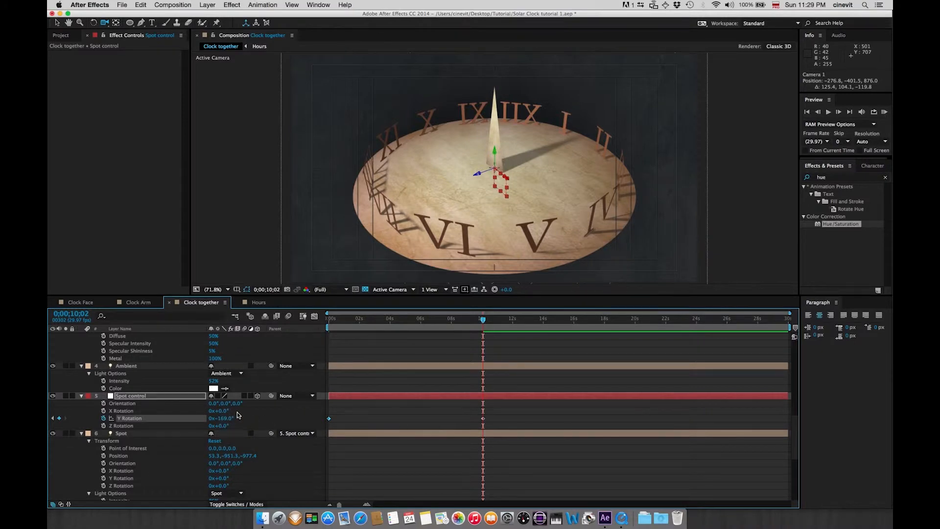
pyautogui.moveTo(238, 420); pyautogui.dragTo(306, 403)
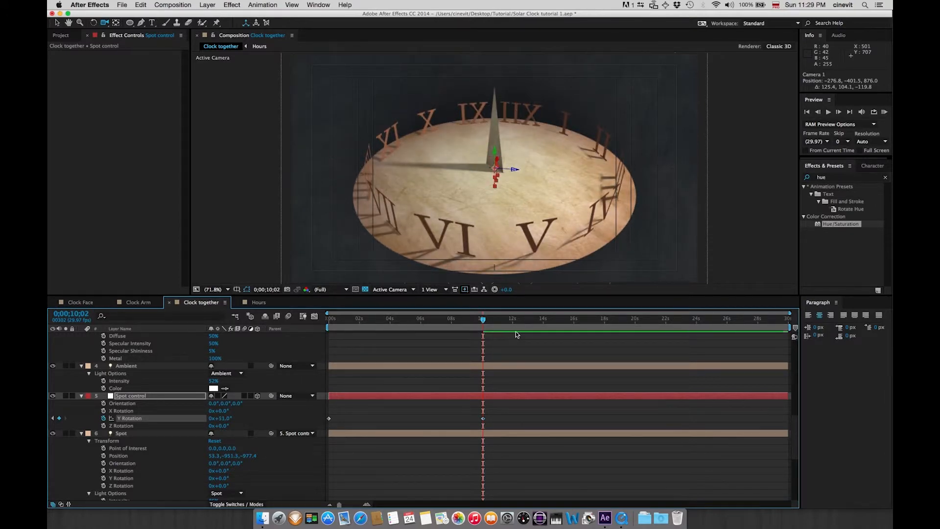
pyautogui.moveTo(789, 327); pyautogui.dragTo(489, 350)
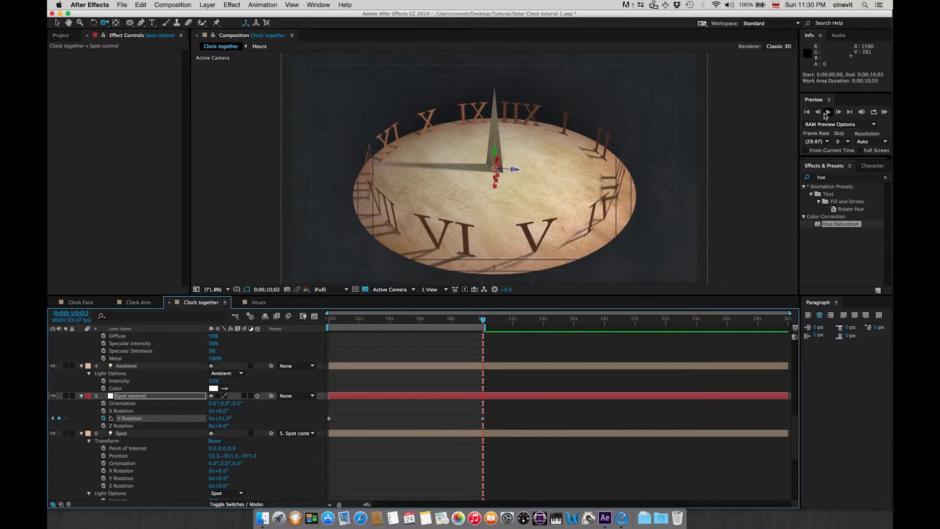
# Run a RAM preview of the shadow animation and stop it
pyautogui.click(885, 112)
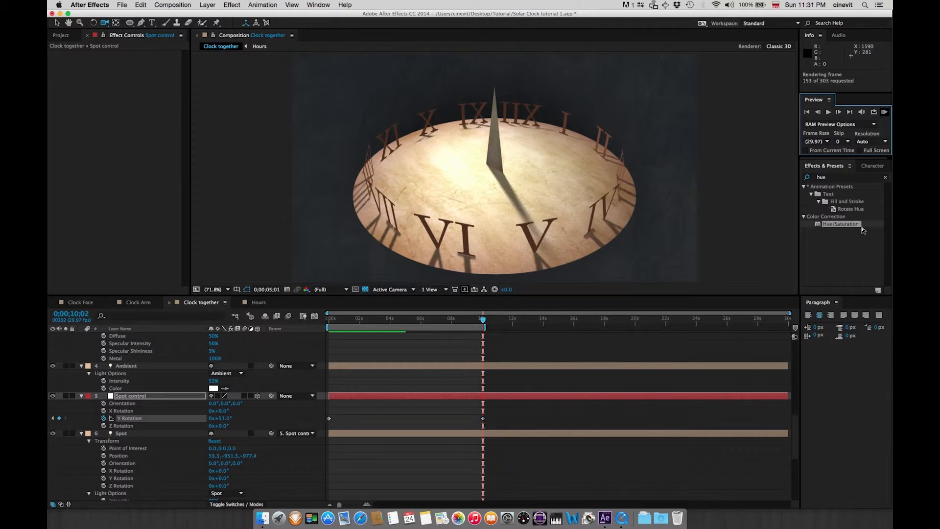
pyautogui.press('space')
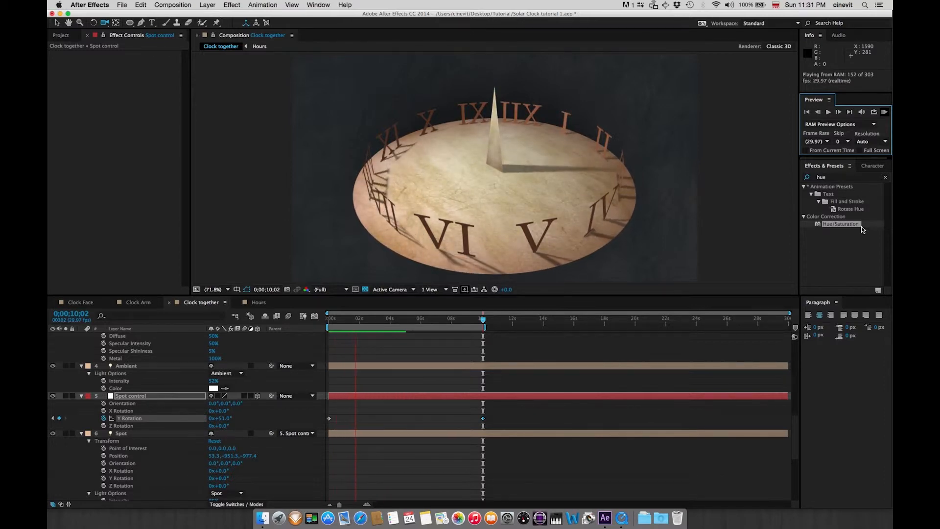
pyautogui.press('space')
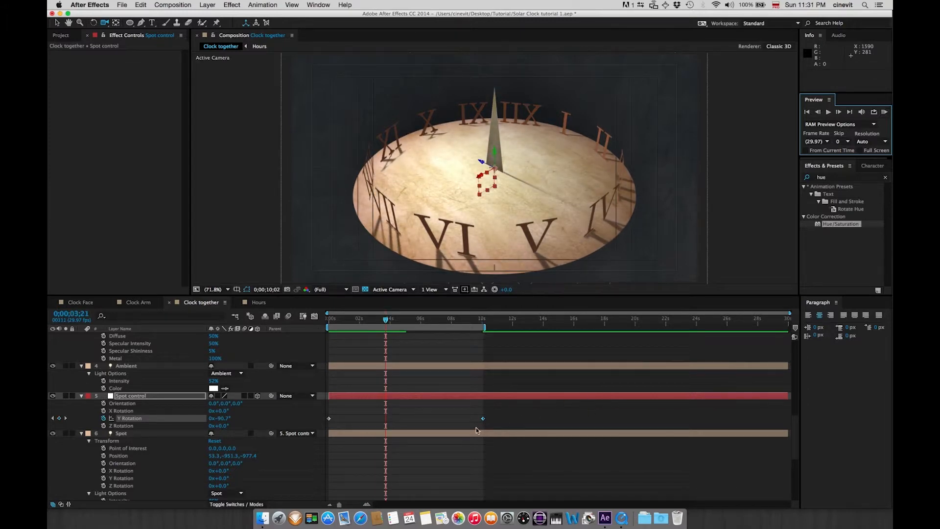
# Move the null's end Y Rotation keyframe earlier to 0;00;08;00
pyautogui.moveTo(483, 419); pyautogui.dragTo(476, 422)
pyautogui.moveTo(466, 422); pyautogui.dragTo(455, 426)
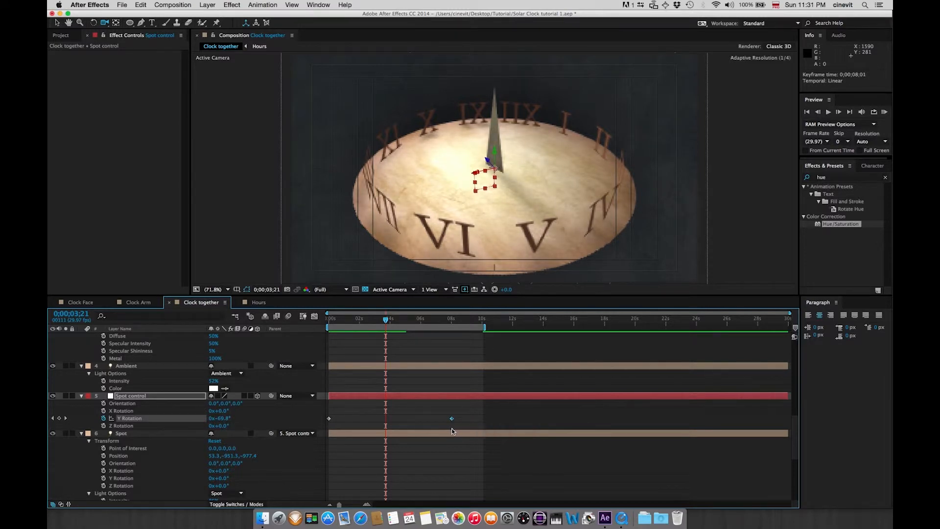
pyautogui.moveTo(451, 429); pyautogui.dragTo(453, 430)
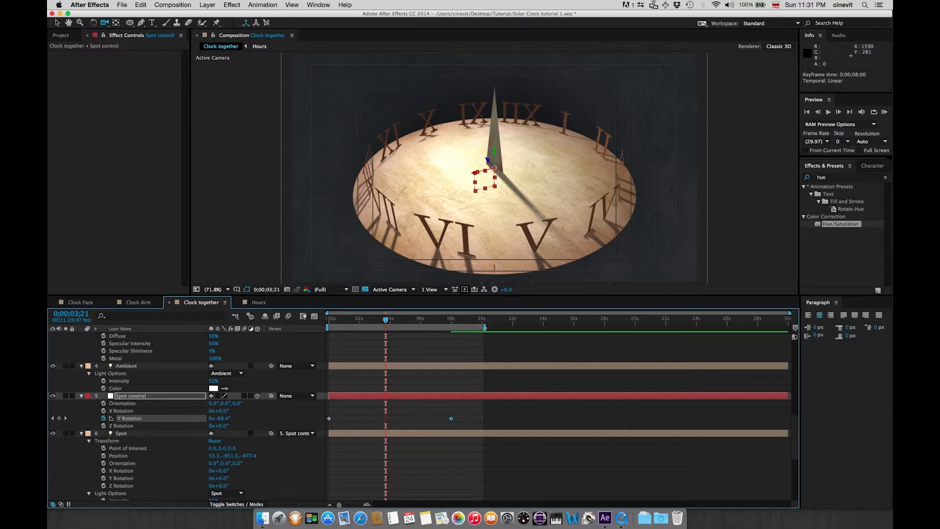
# Apply Easy Ease In to the null's end Y Rotation keyframe
pyautogui.rightClick(451, 419)
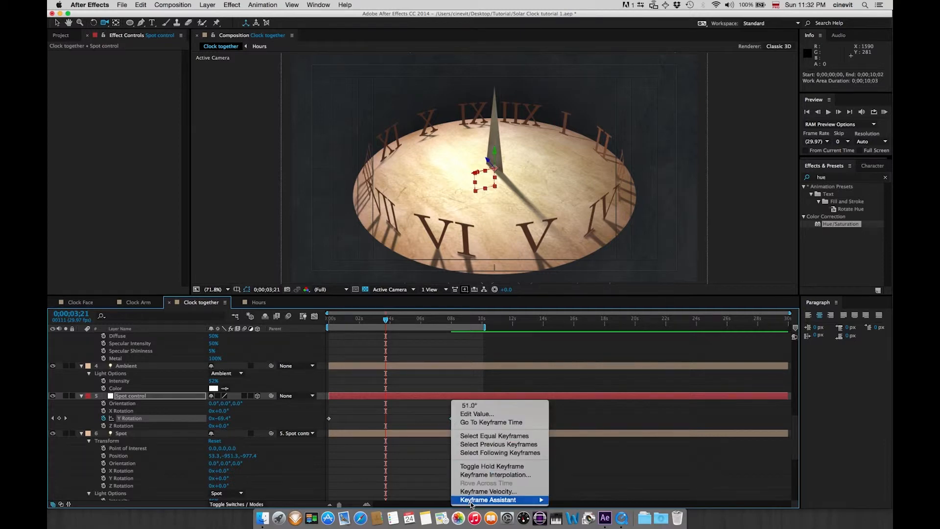
pyautogui.moveTo(473, 502)
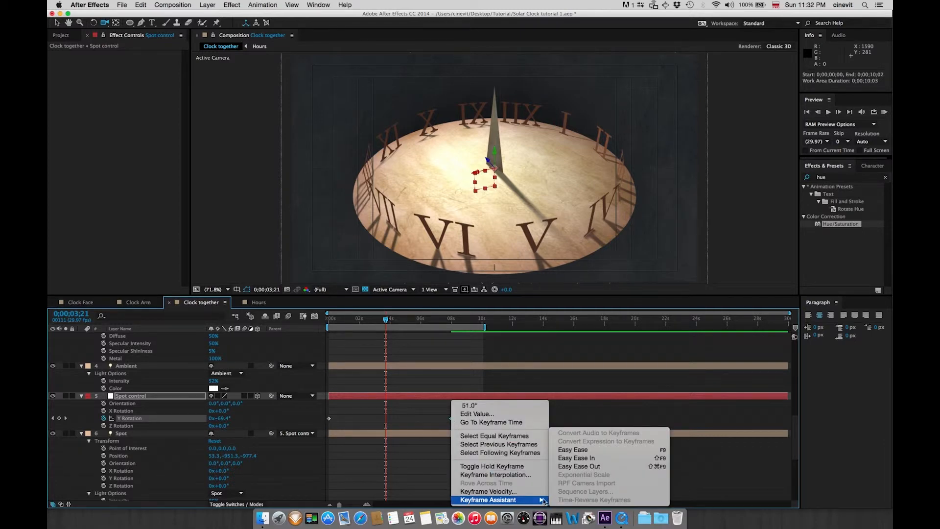
pyautogui.click(571, 458)
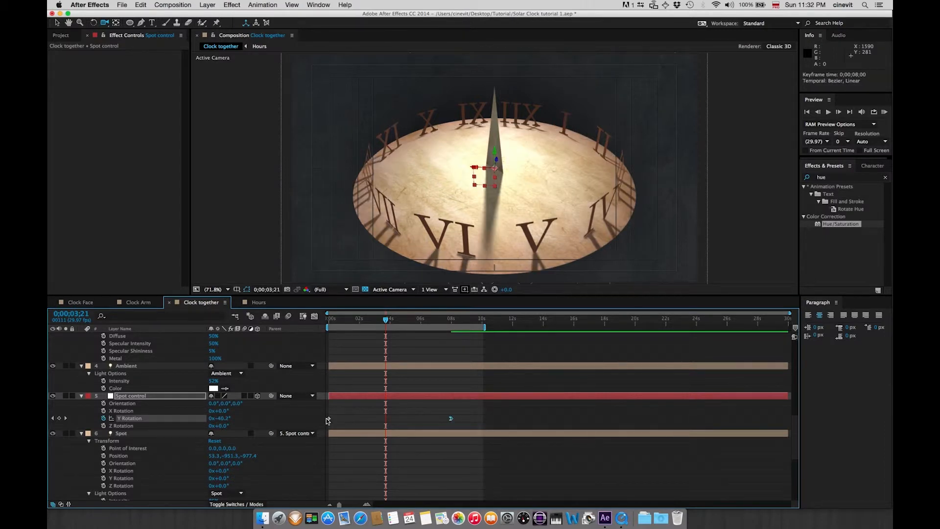
# Apply Easy Ease Out to the null's first Y Rotation keyframe
pyautogui.rightClick(329, 419)
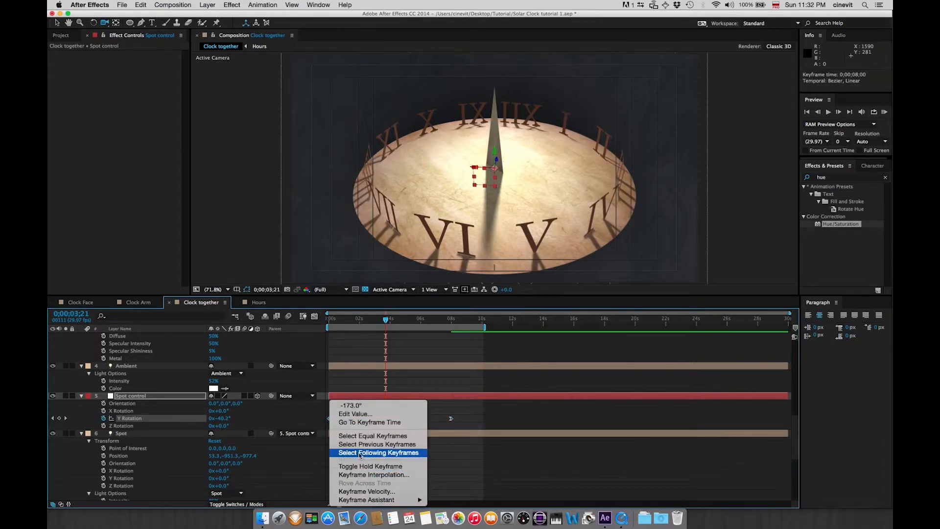
pyautogui.click(451, 402)
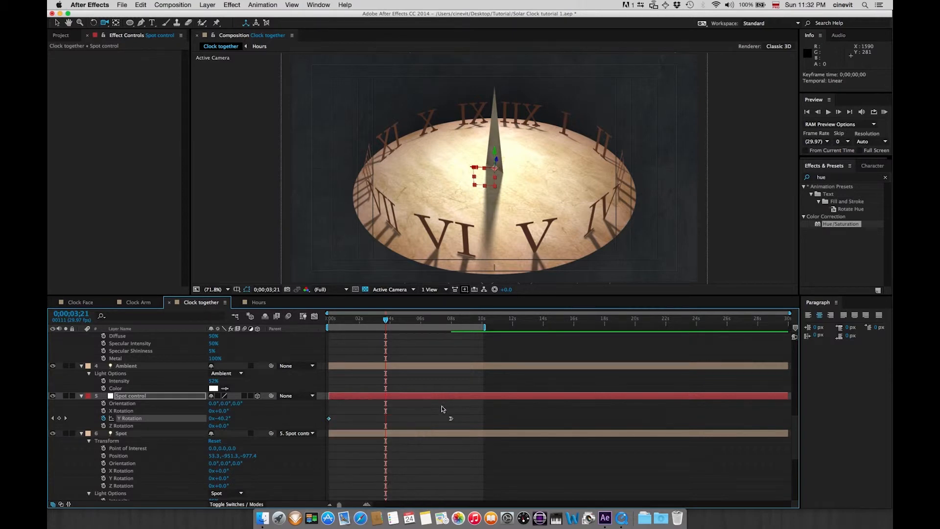
pyautogui.rightClick(329, 419)
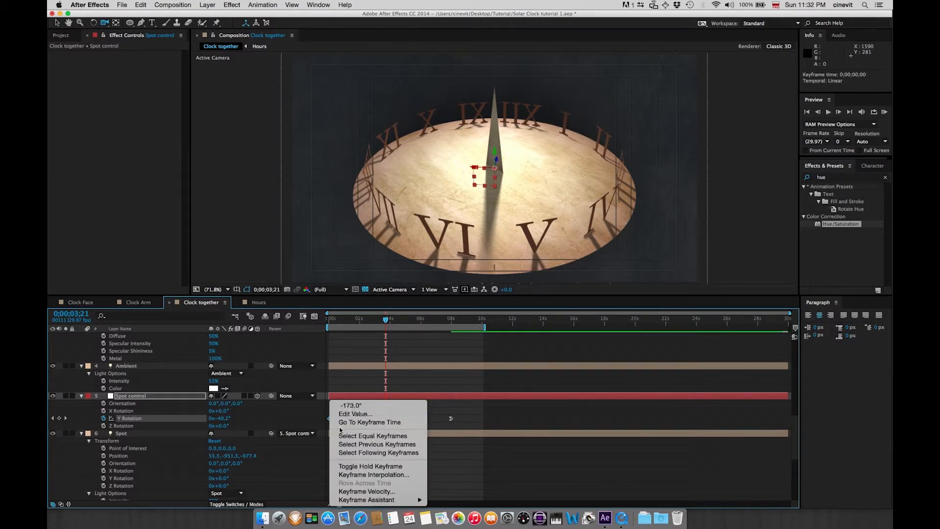
pyautogui.moveTo(367, 498)
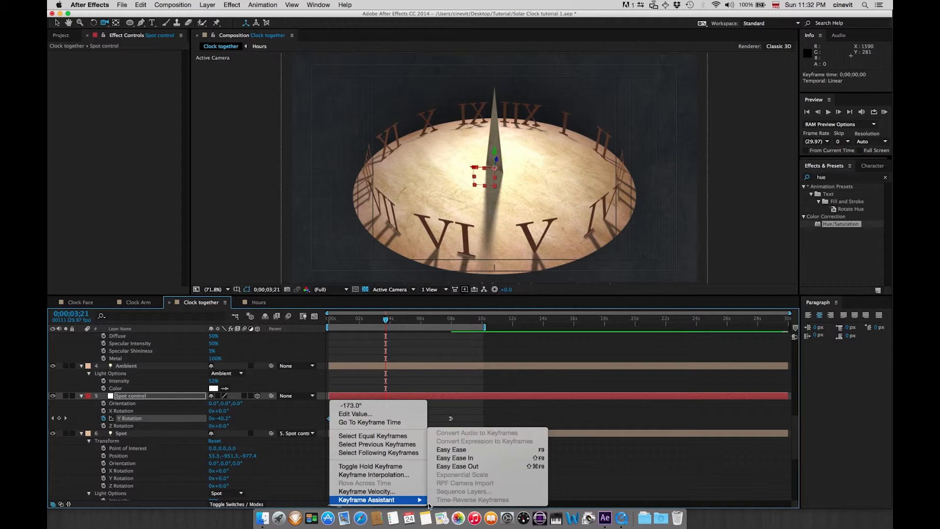
pyautogui.click(472, 466)
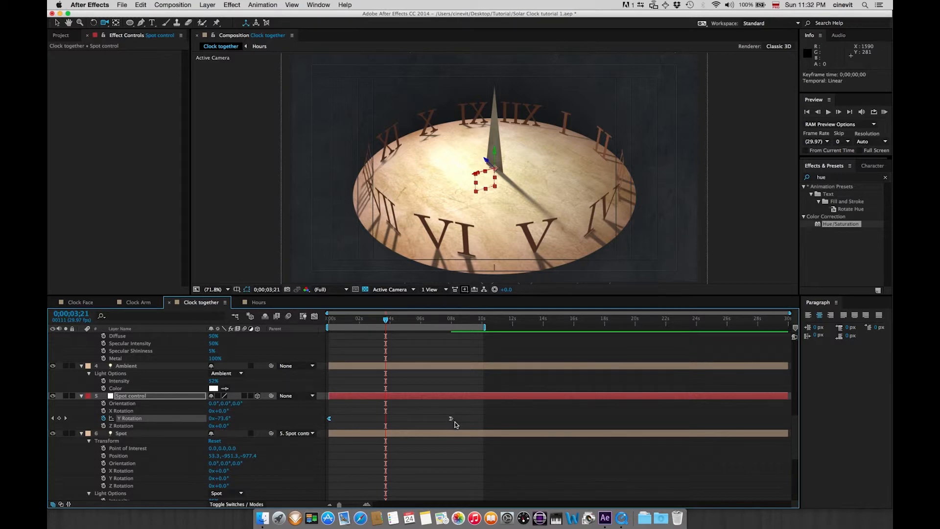
# Run a RAM preview, then set the preview resolution to Half and Skip to 1
pyautogui.click(884, 113)
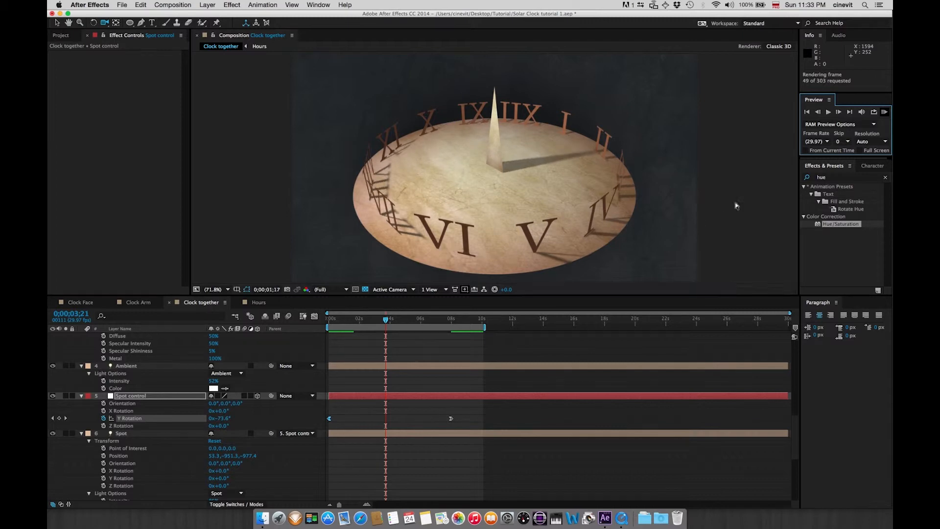
pyautogui.click(880, 142)
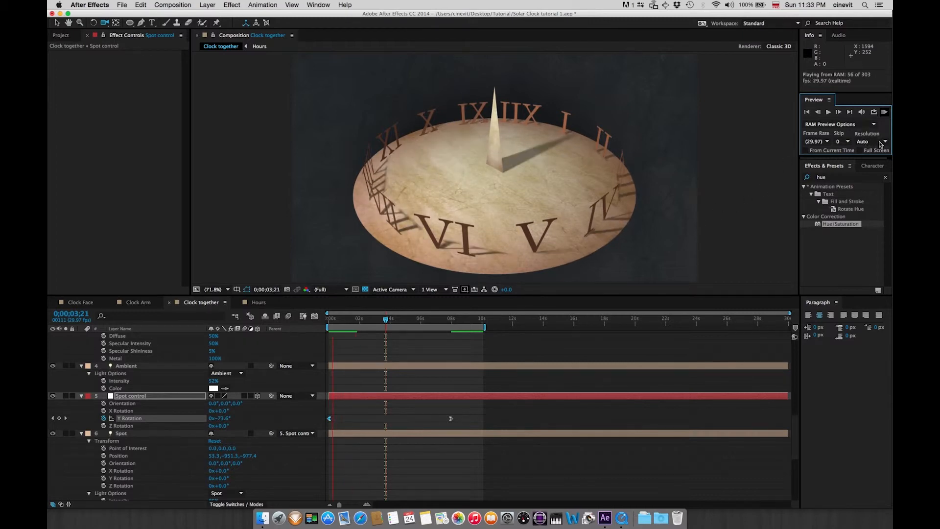
pyautogui.click(880, 142)
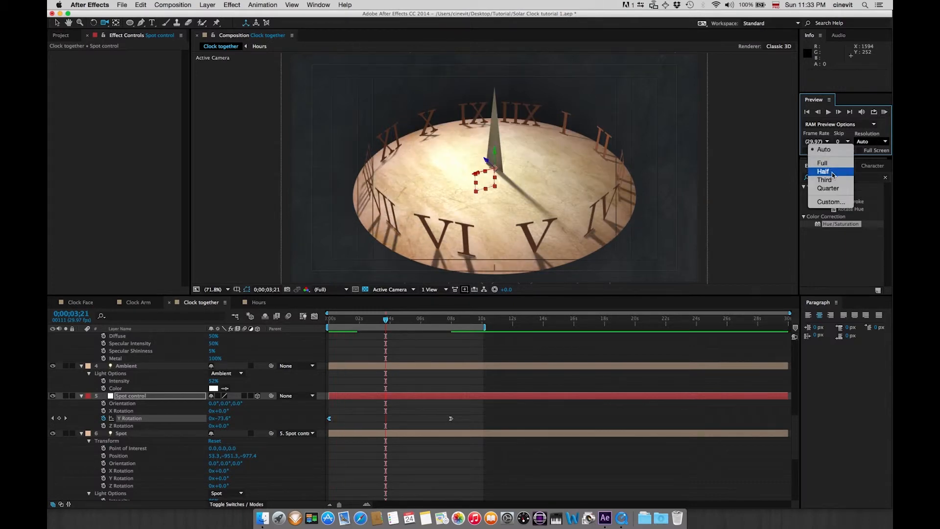
pyautogui.click(832, 172)
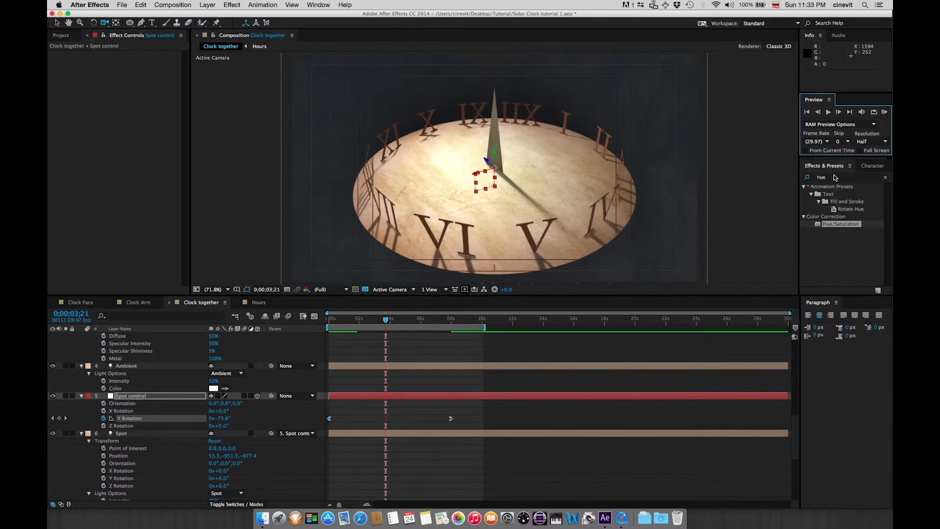
pyautogui.click(847, 142)
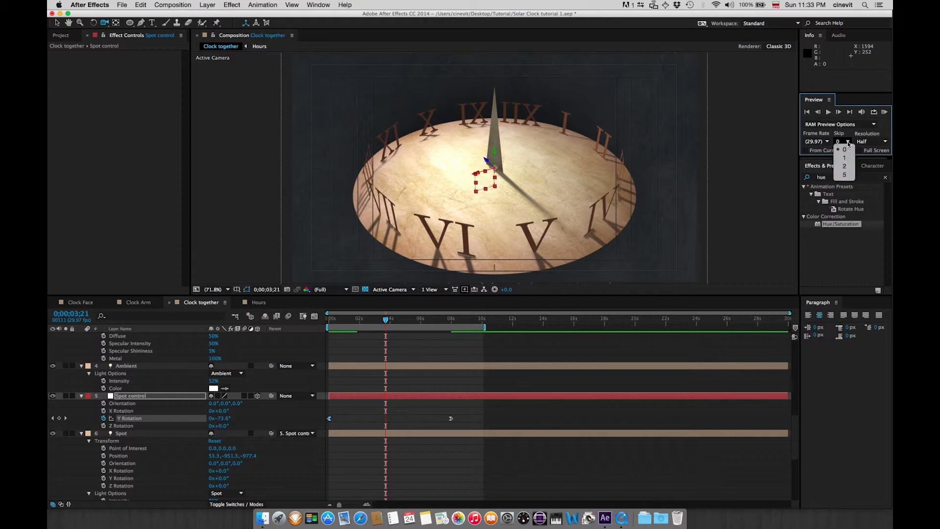
pyautogui.click(848, 155)
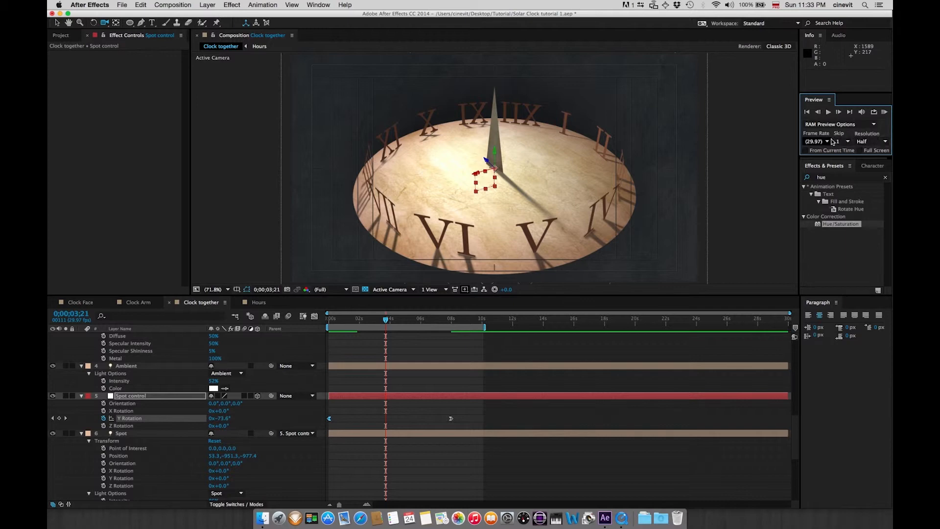
# Preview the animation and compare it with the reference movie solar clock 01.mov
pyautogui.click(883, 112)
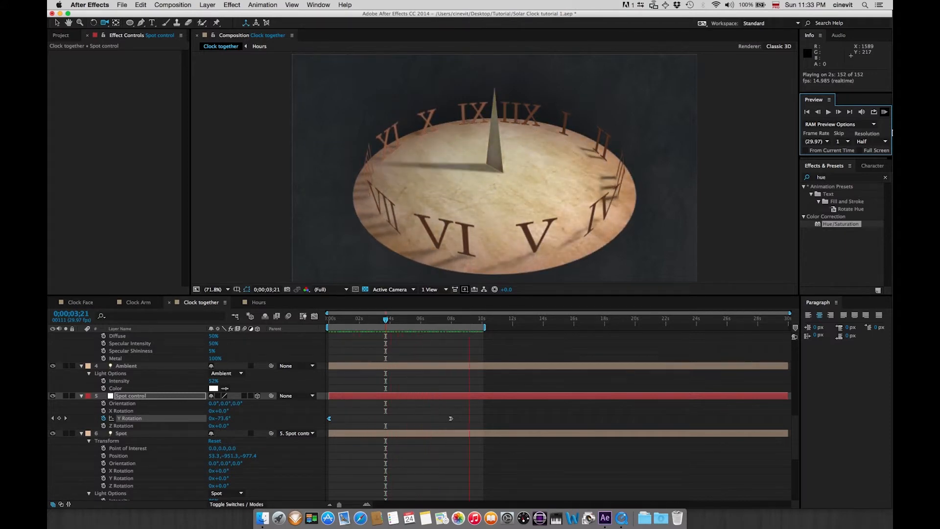
pyautogui.press('super+Tab')
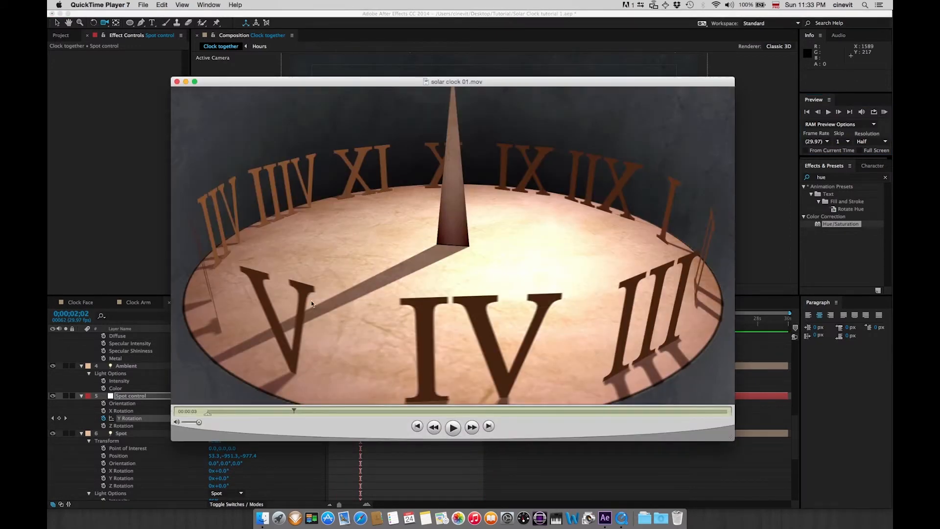
pyautogui.moveTo(293, 409)
pyautogui.mouseDown()
pyautogui.moveTo(210, 417)
pyautogui.moveTo(397, 411)
pyautogui.moveTo(299, 408)
pyautogui.mouseUp()
pyautogui.press('super+Tab')
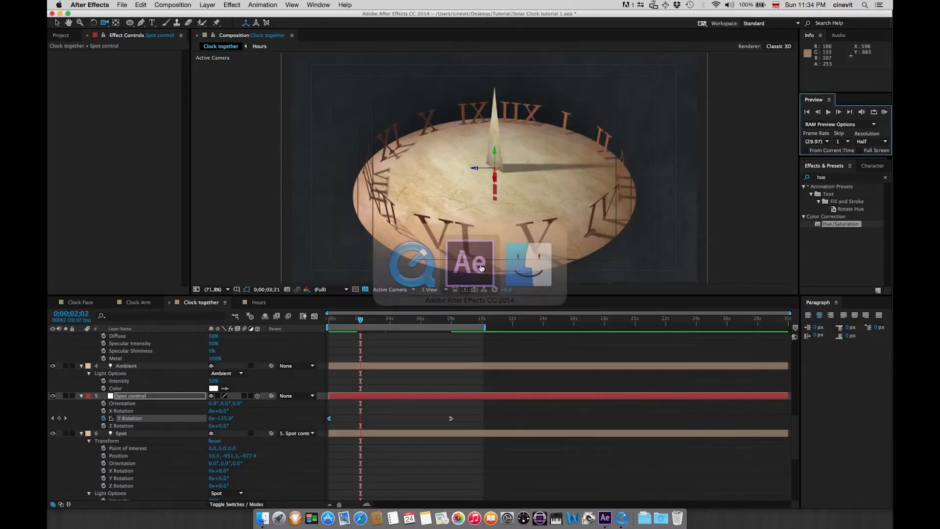
# Turn on keyframing for the Hours layer's Y Rotation at the start of the timeline
pyautogui.moveTo(794, 434); pyautogui.dragTo(780, 357)
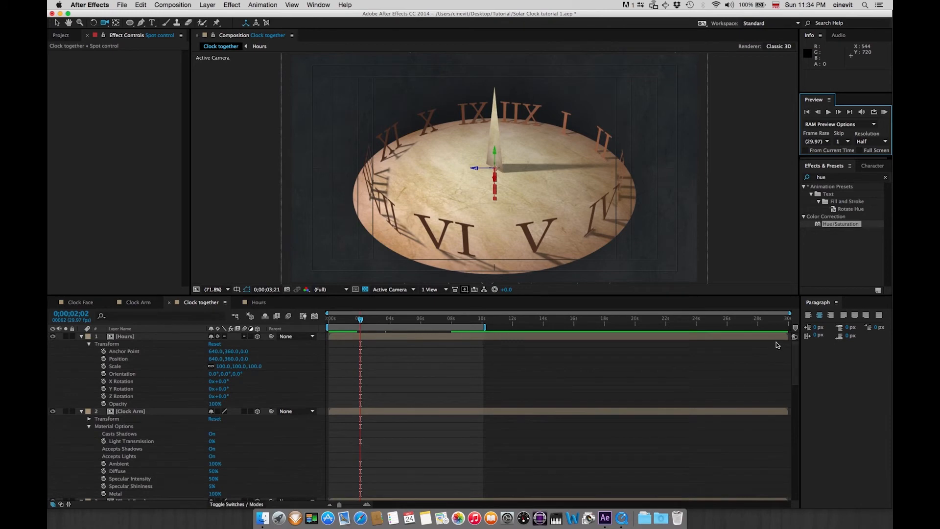
pyautogui.click(130, 337)
pyautogui.press('Home')
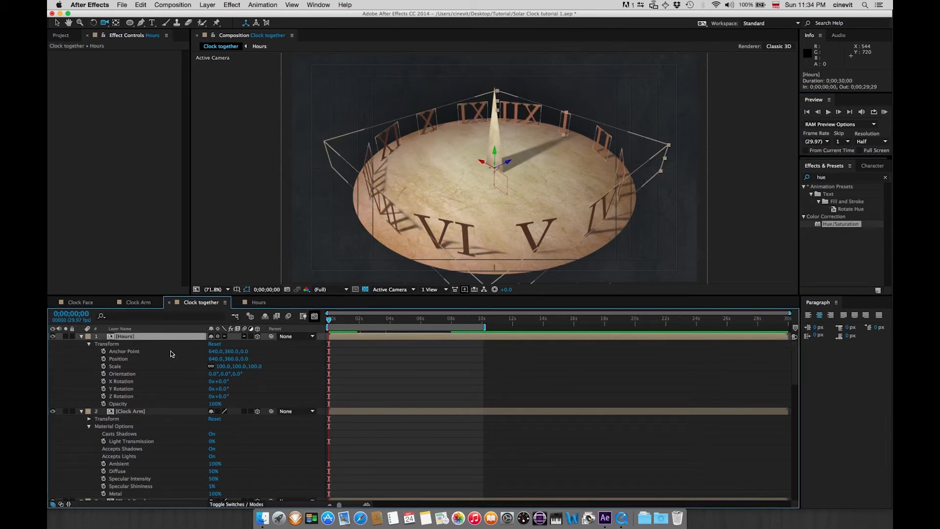
pyautogui.scroll(-2, 171, 353)
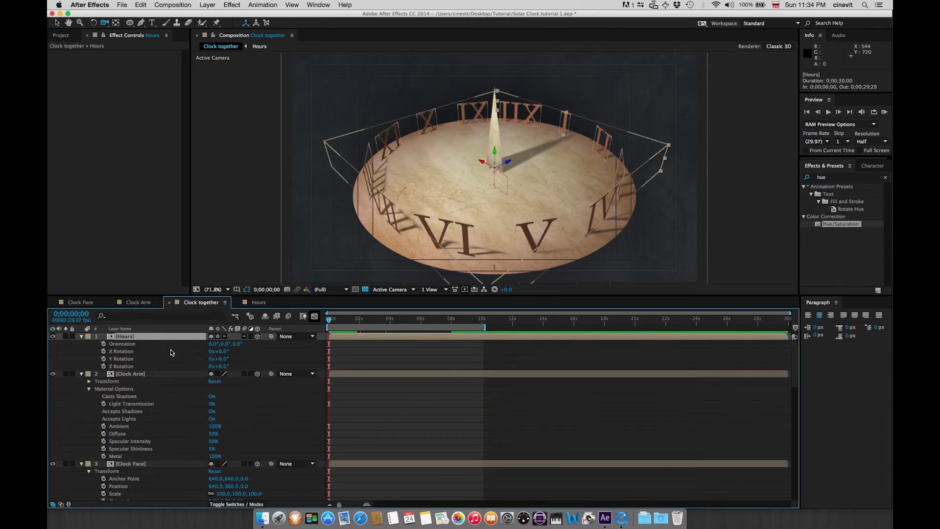
pyautogui.click(103, 359)
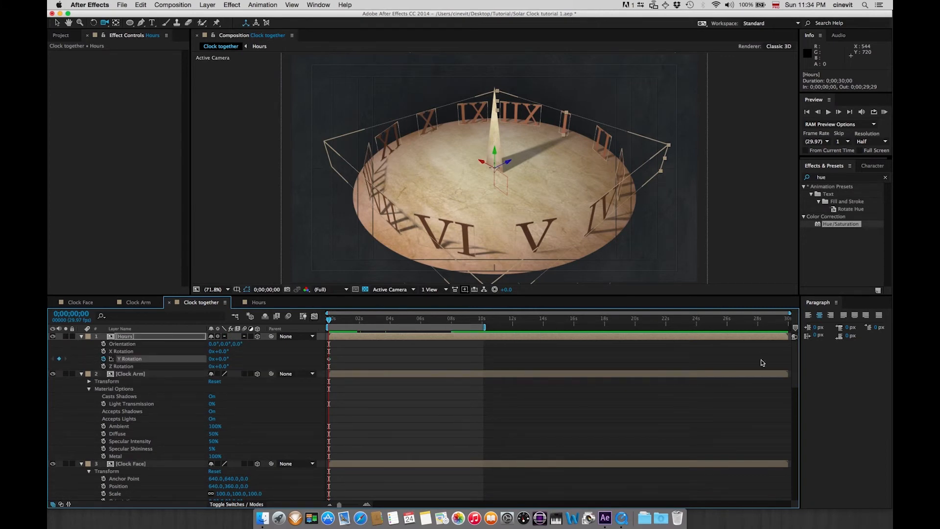
# At 0;00;08;00, set the Hours layer's Y Rotation to -104°
pyautogui.scroll(-15, 795, 372)
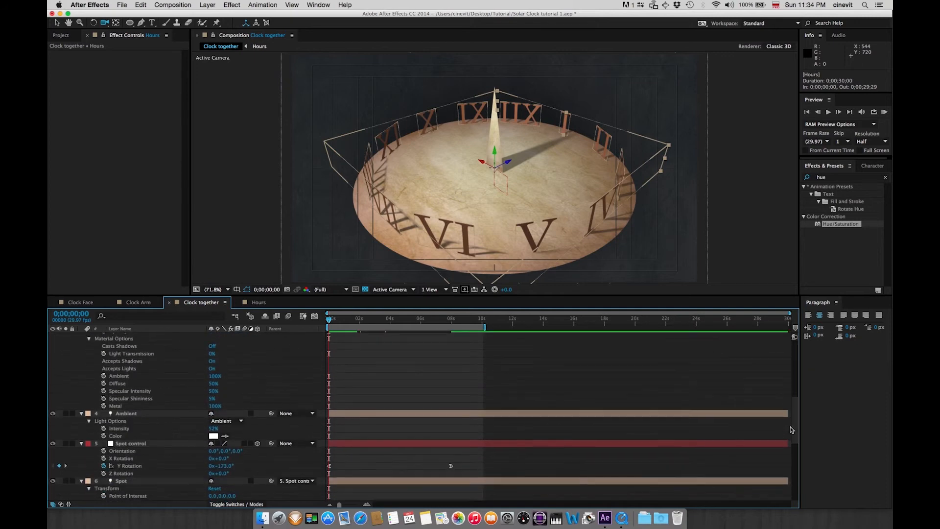
pyautogui.click(445, 321)
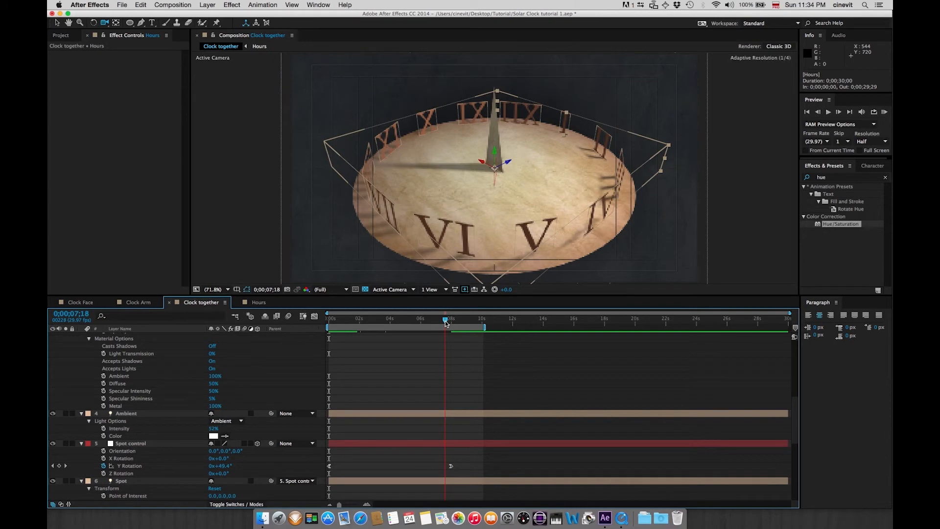
pyautogui.moveTo(445, 322); pyautogui.dragTo(451, 322)
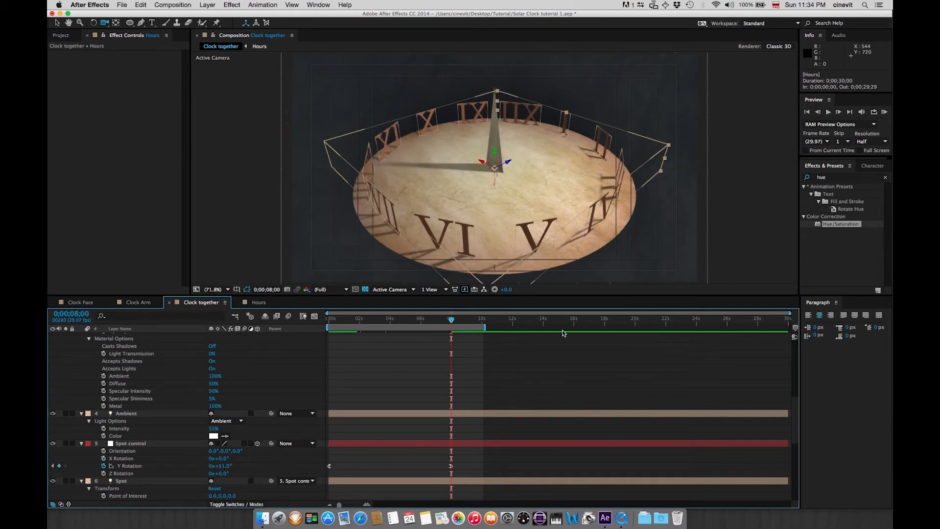
pyautogui.moveTo(795, 423); pyautogui.dragTo(776, 339)
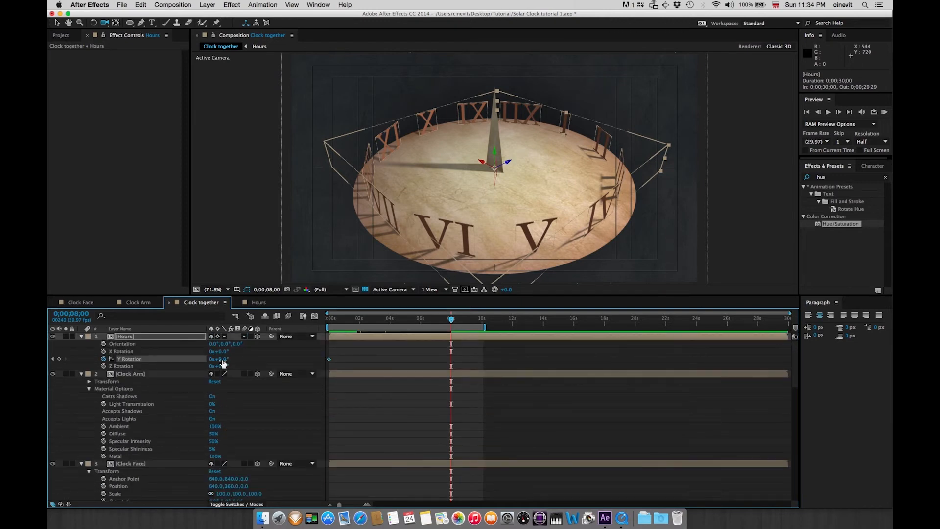
pyautogui.moveTo(225, 360); pyautogui.dragTo(265, 358)
pyautogui.press('super+z')
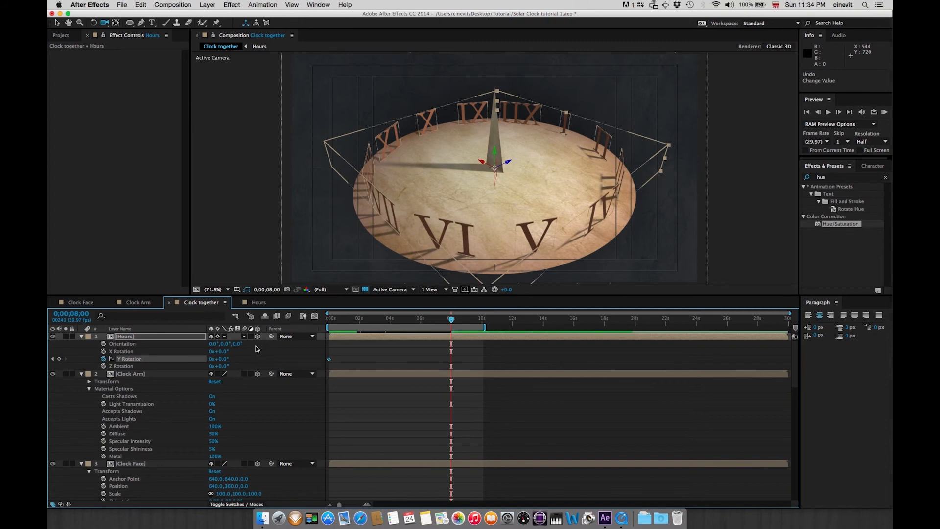
pyautogui.moveTo(221, 359); pyautogui.dragTo(185, 365)
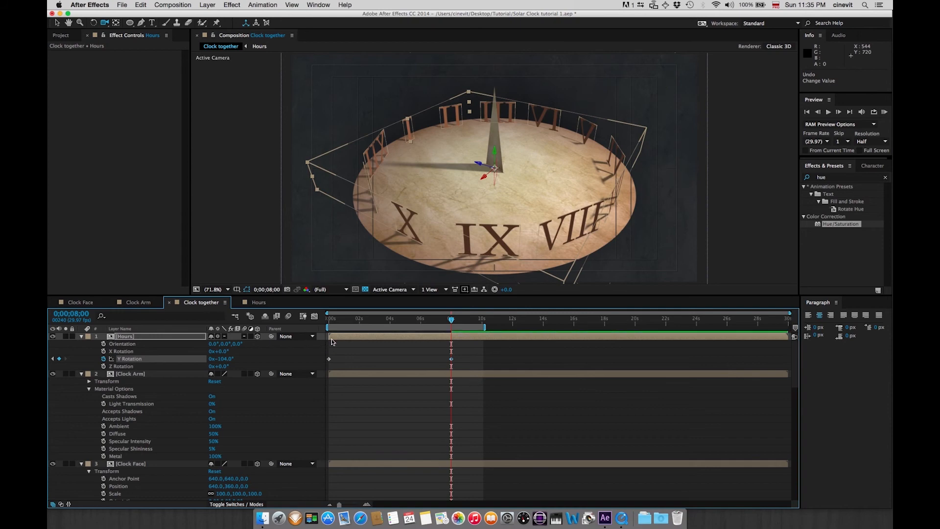
# Apply Easy Ease Out to the Hours layer's first Y Rotation keyframe
pyautogui.rightClick(328, 358)
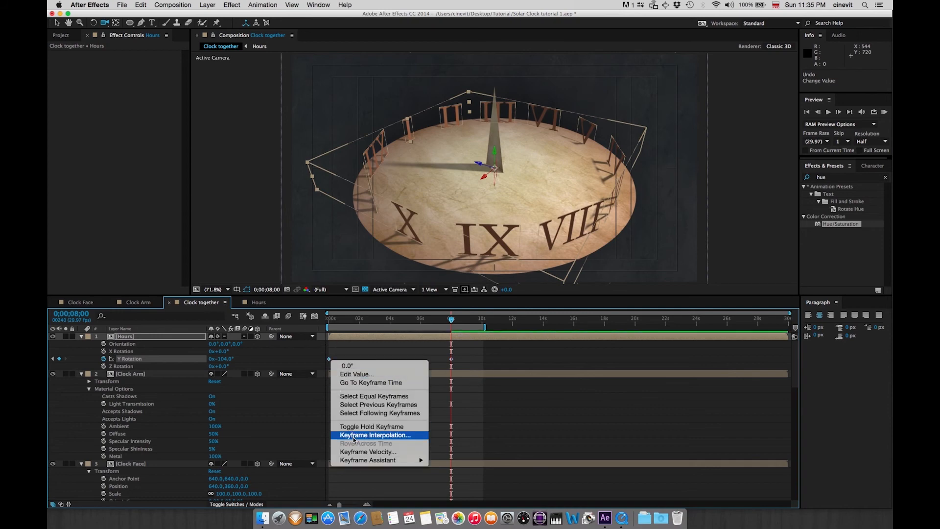
pyautogui.moveTo(362, 463)
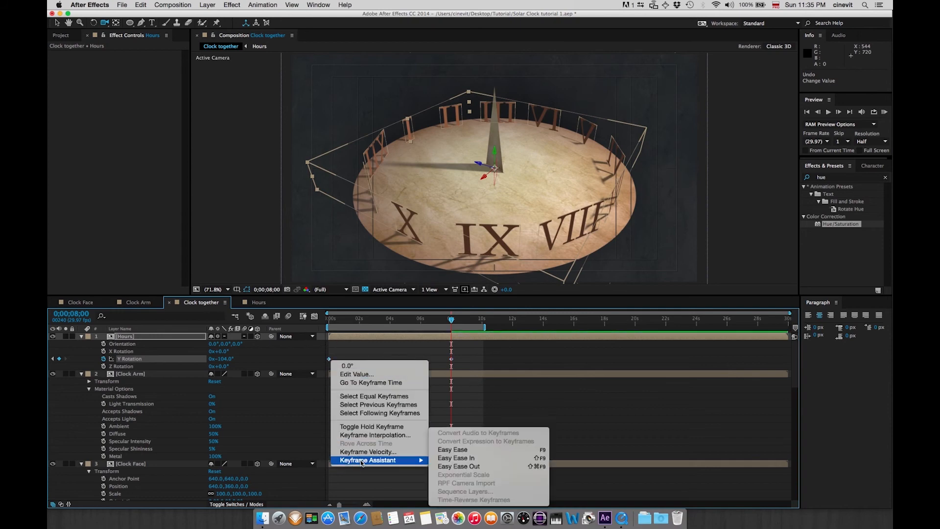
pyautogui.click(459, 466)
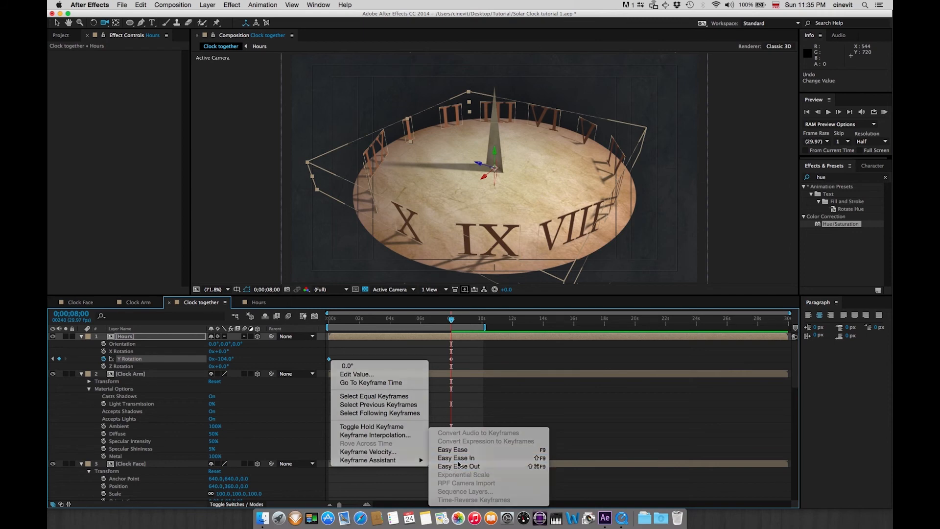
# Apply Easy Ease In to the Hours layer's end keyframe and preview the animation from the start
pyautogui.rightClick(451, 360)
pyautogui.moveTo(474, 462)
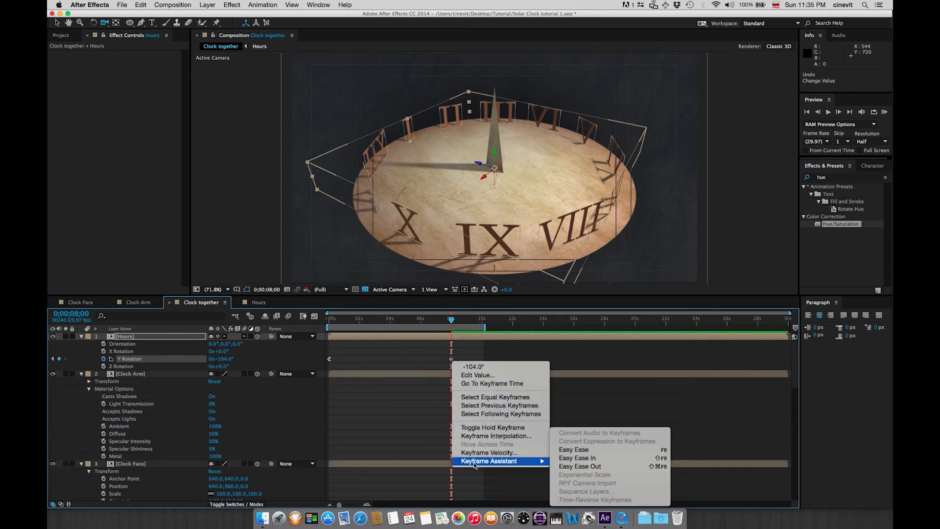
pyautogui.click(583, 459)
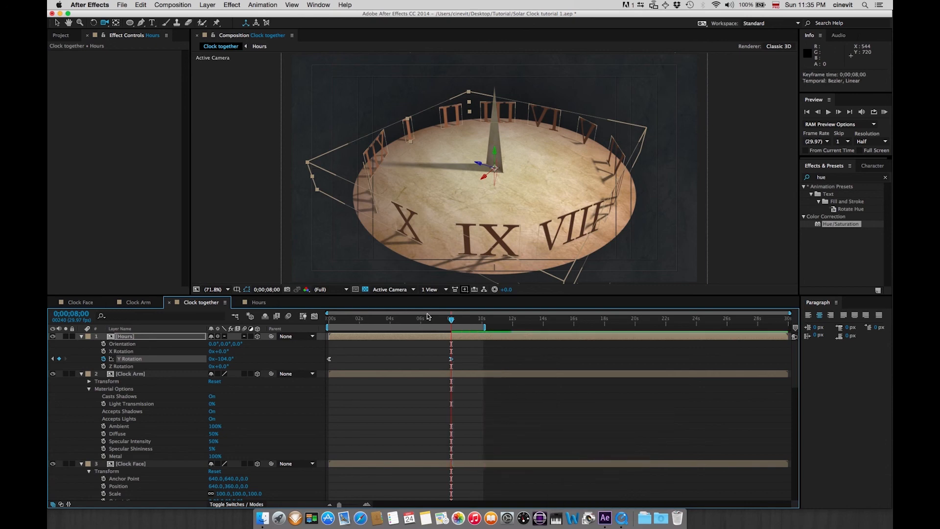
pyautogui.press('Home')
pyautogui.click(884, 111)
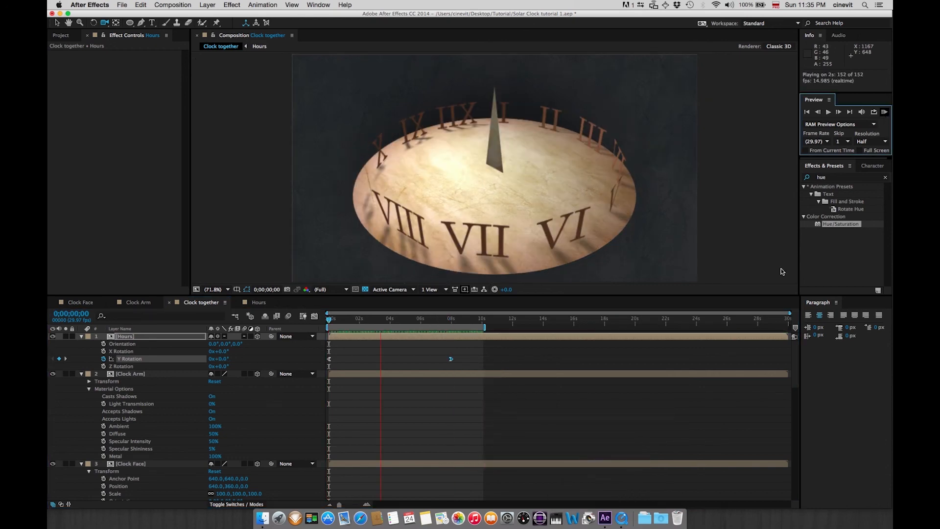